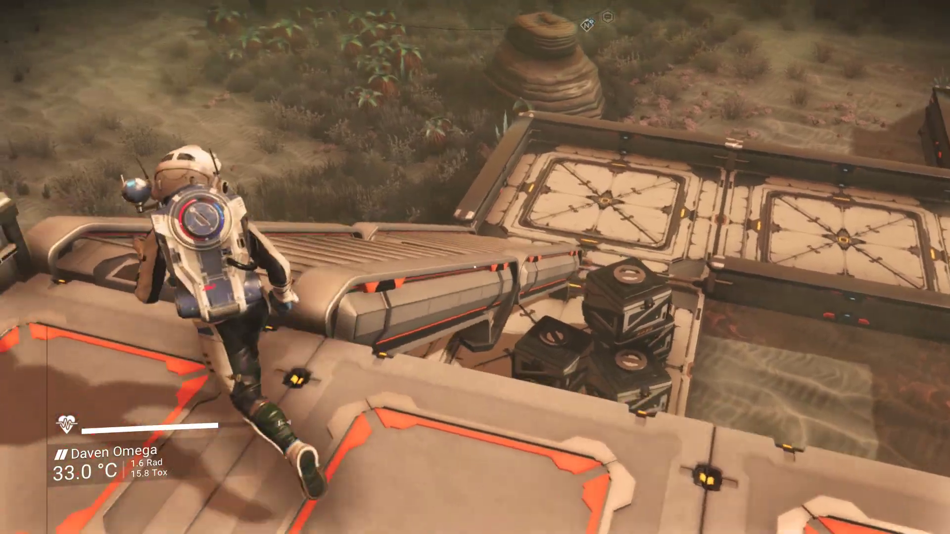
pyautogui.press('w')
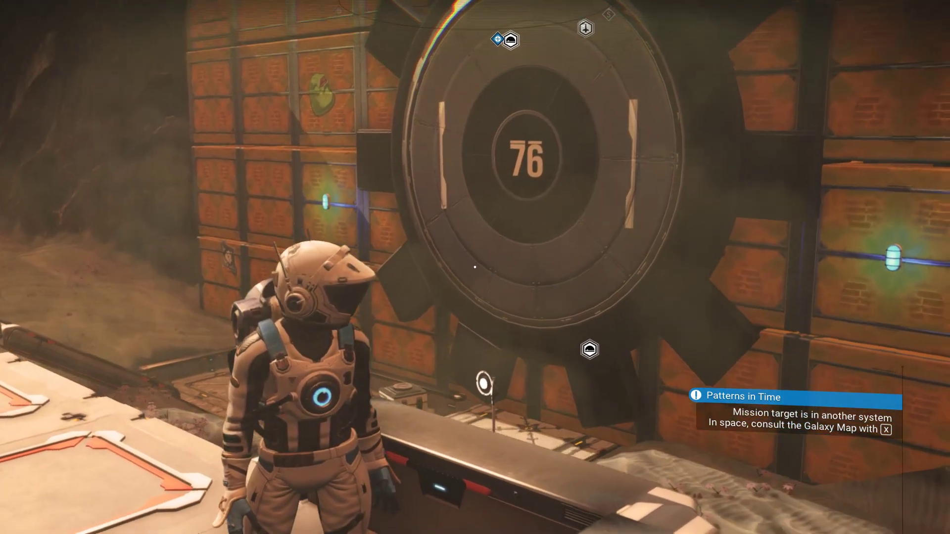
pyautogui.press('w')
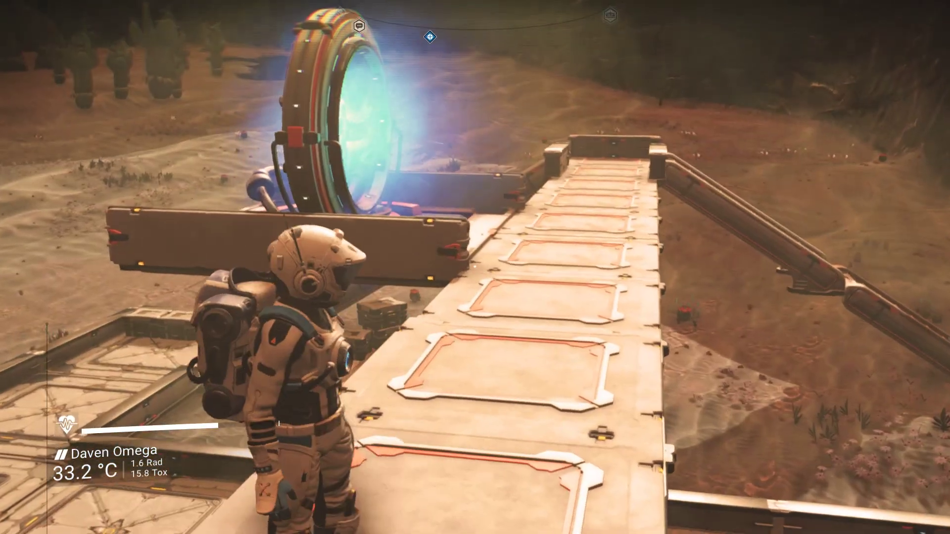
pyautogui.press('Escape')
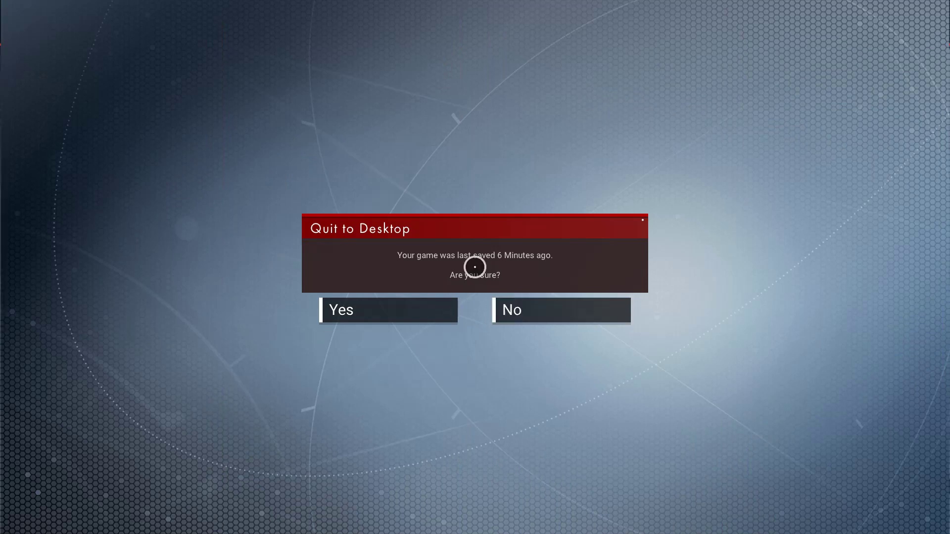
pyautogui.press('Escape')
pyautogui.press('Escape')
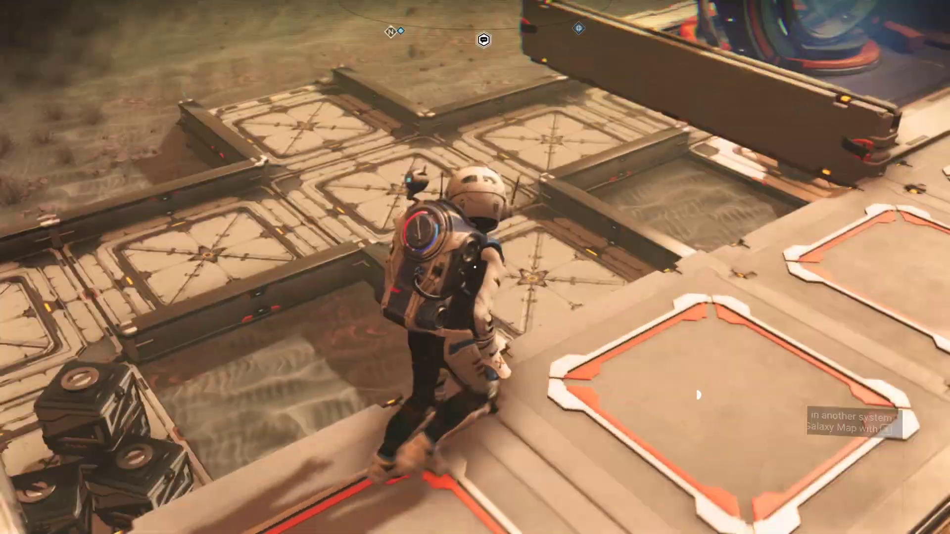
# Cross the base platforms to the save device beside the stacked crates and save a restore point
pyautogui.press('w')
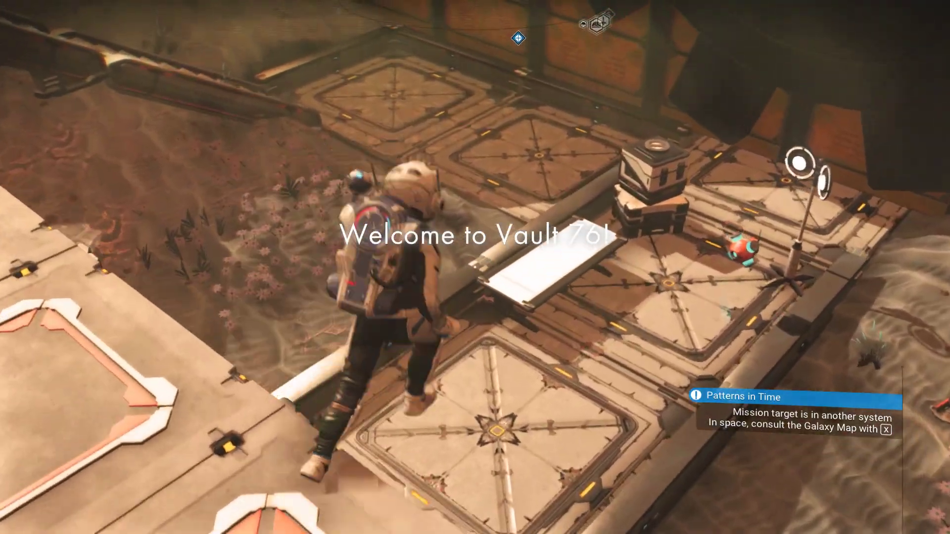
pyautogui.press('w')
pyautogui.press('space')
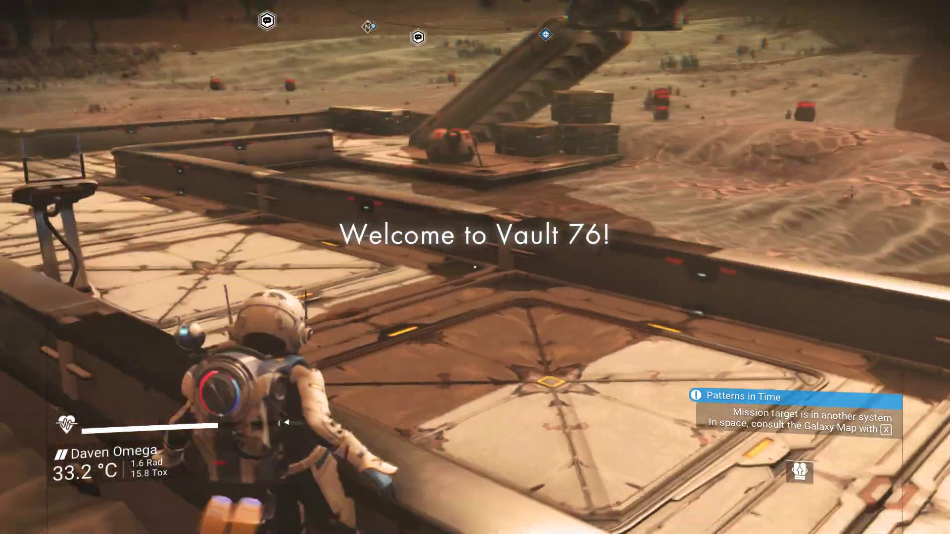
pyautogui.press('w')
pyautogui.press('space')
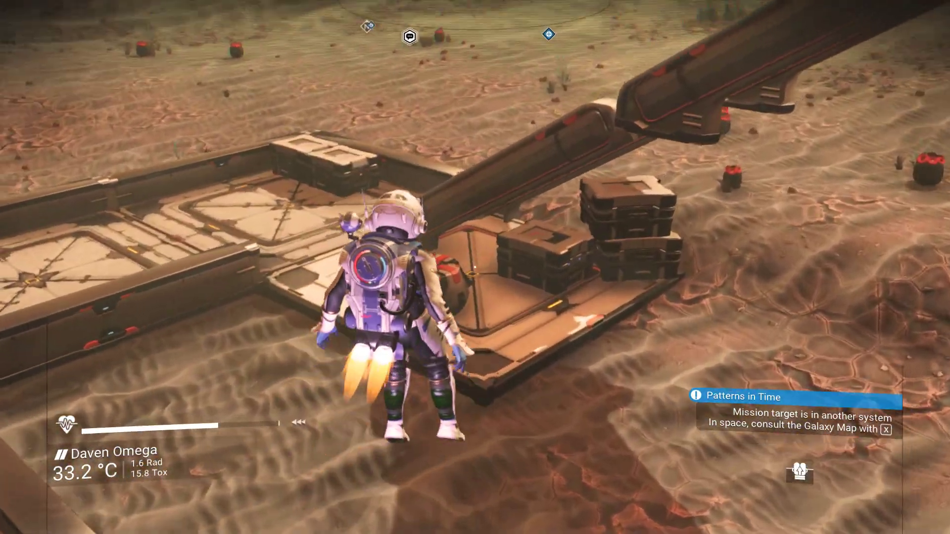
pyautogui.press('w')
pyautogui.press('space')
pyautogui.press('e')
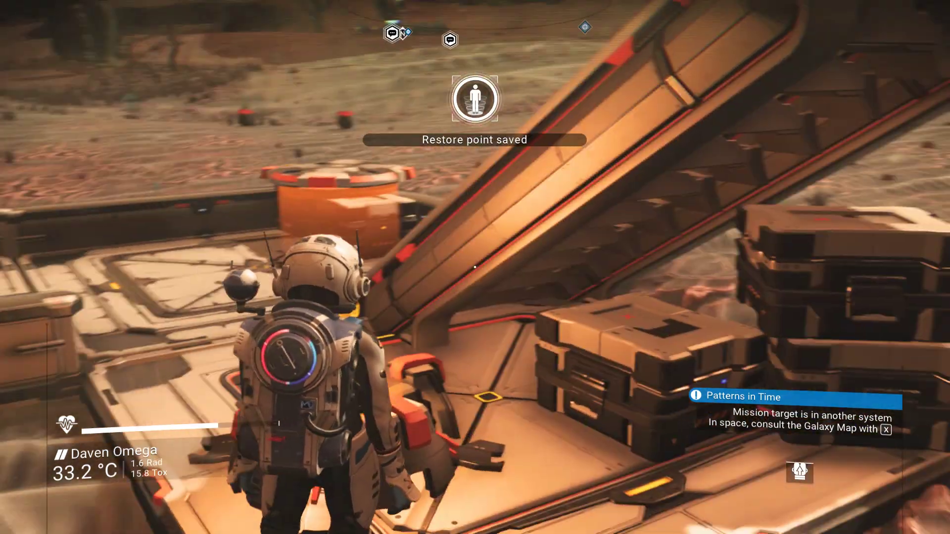
# Quit the game to the desktop and confirm
pyautogui.press('Escape')
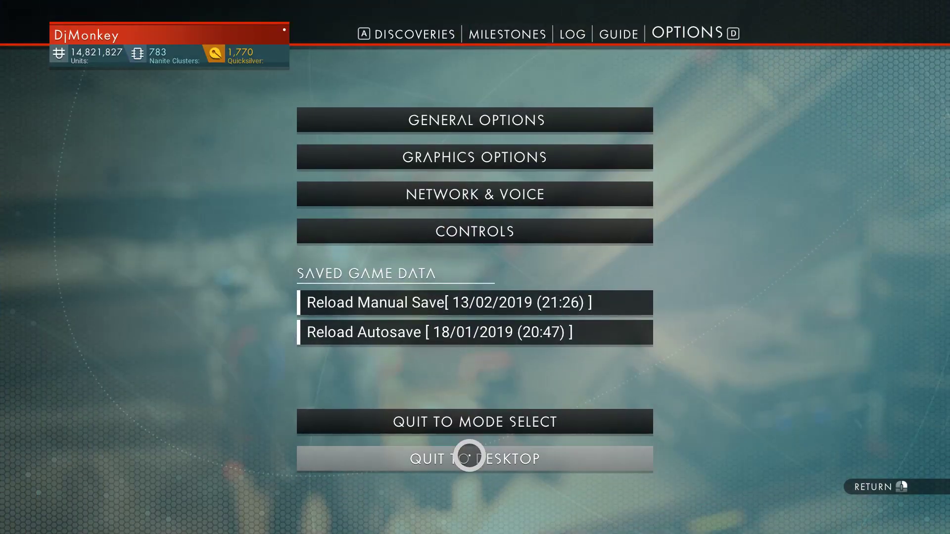
pyautogui.click(469, 456)
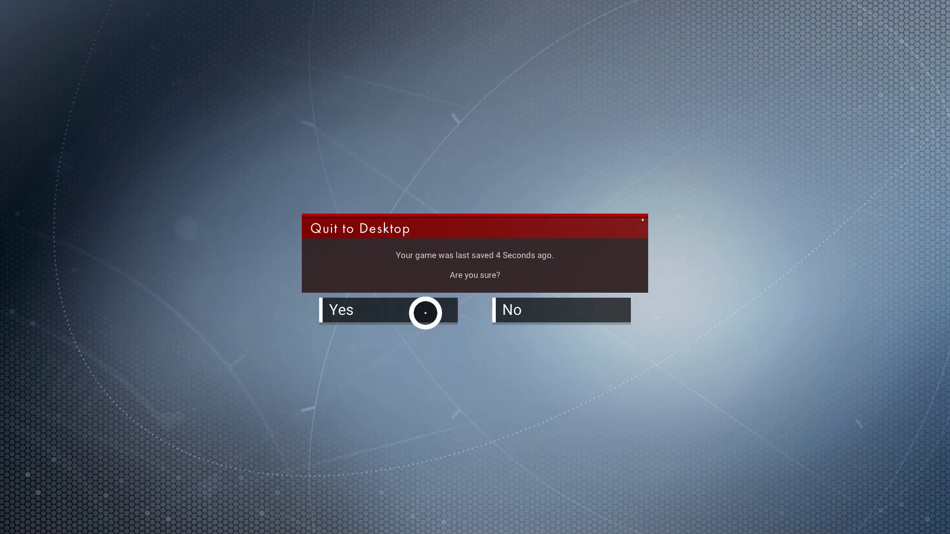
pyautogui.click(425, 313)
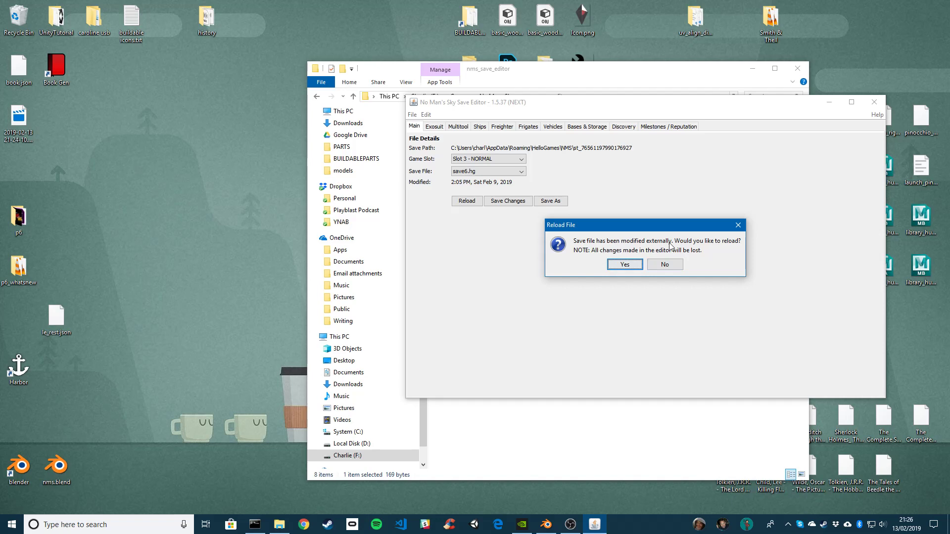
# Reload the externally modified save file in the save editor and minimize the file explorer window covering it
pyautogui.click(625, 264)
pyautogui.moveTo(522, 102); pyautogui.dragTo(491, 76)
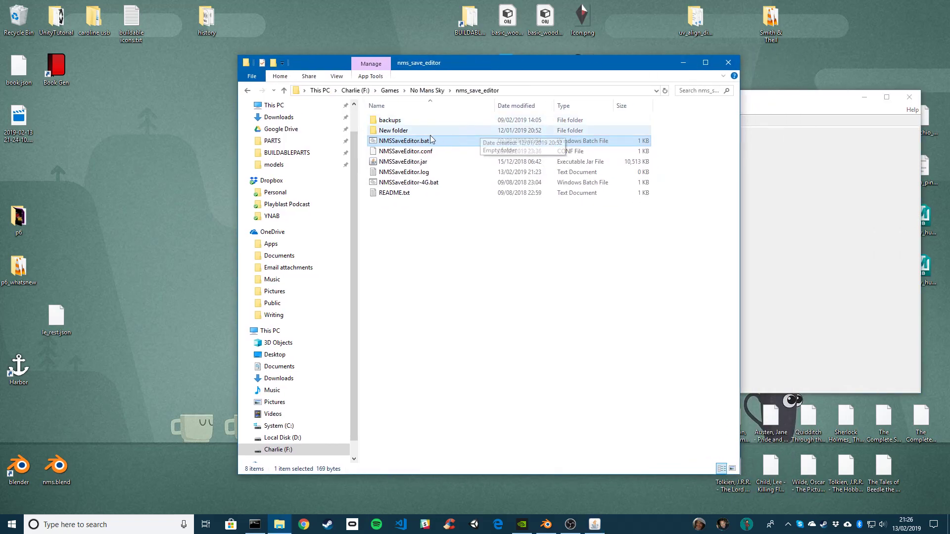
pyautogui.click(682, 62)
pyautogui.moveTo(679, 98); pyautogui.dragTo(693, 54)
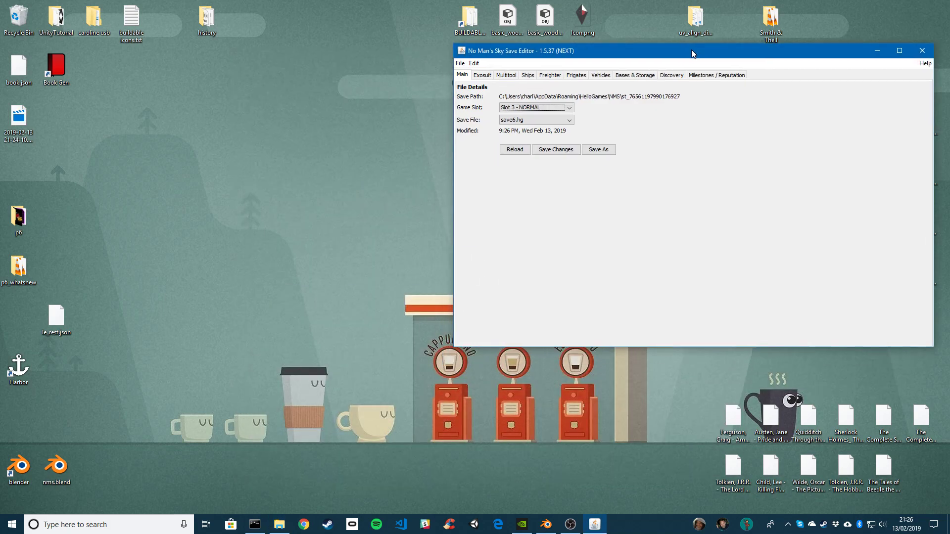
# Switch to Blender, merge the script text editor area into the 3D viewport and slightly narrow the base builder panel
pyautogui.click(544, 527)
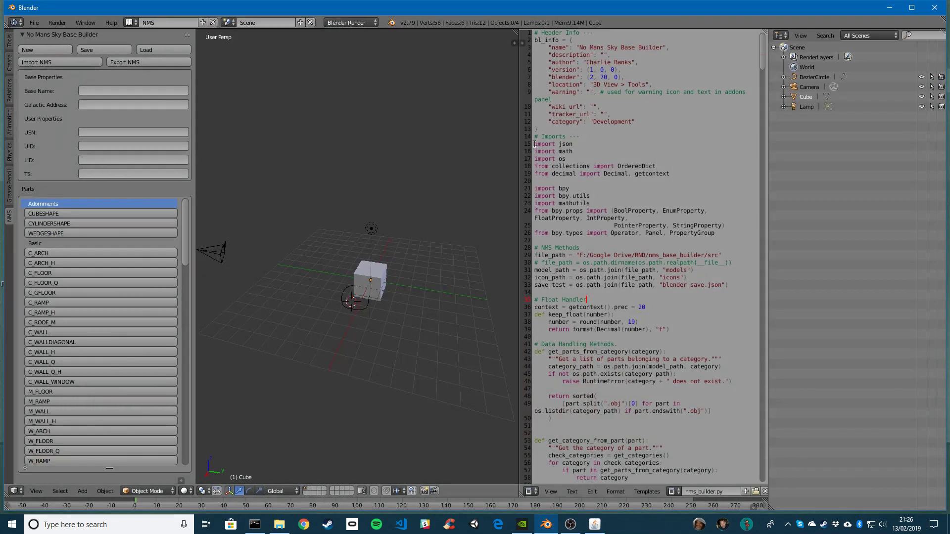
pyautogui.moveTo(519, 182); pyautogui.dragTo(577, 195)
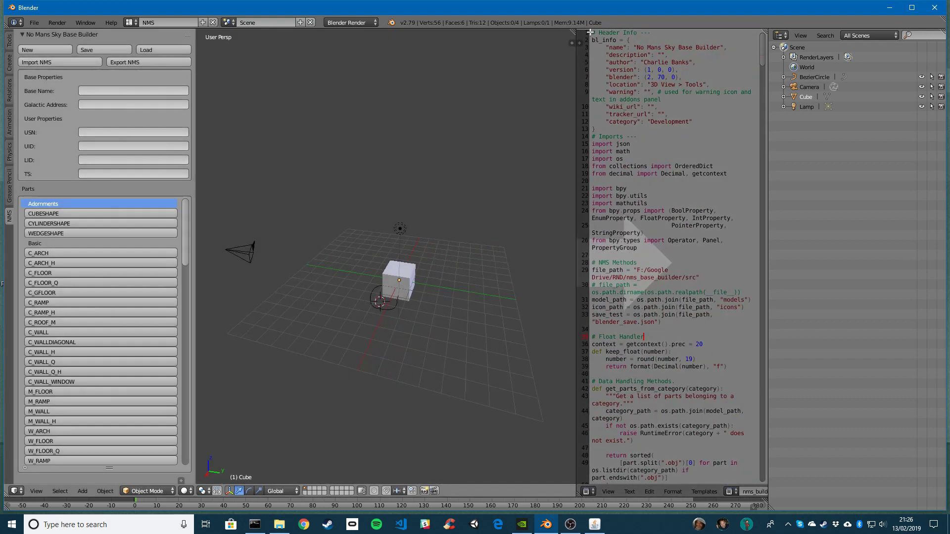
pyautogui.moveTo(591, 32); pyautogui.dragTo(618, 38)
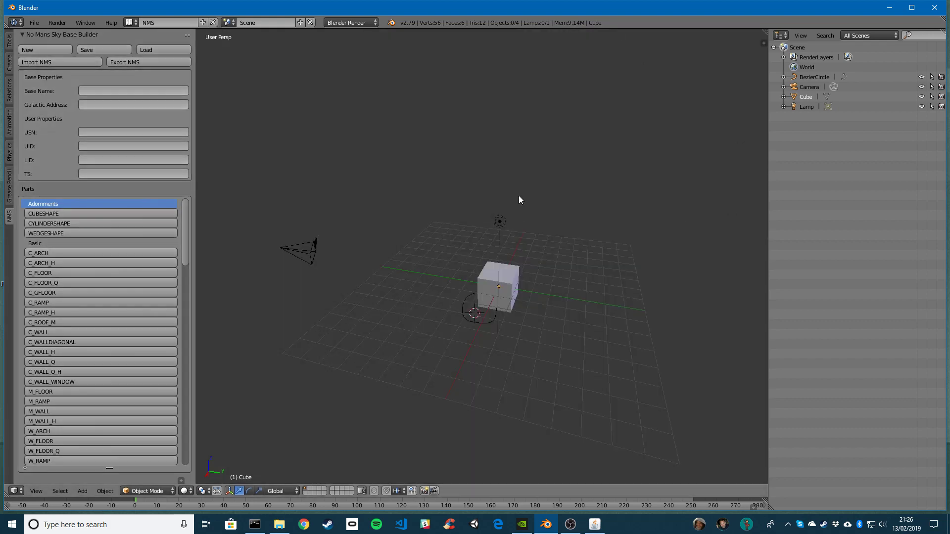
pyautogui.moveTo(195, 236); pyautogui.dragTo(202, 236)
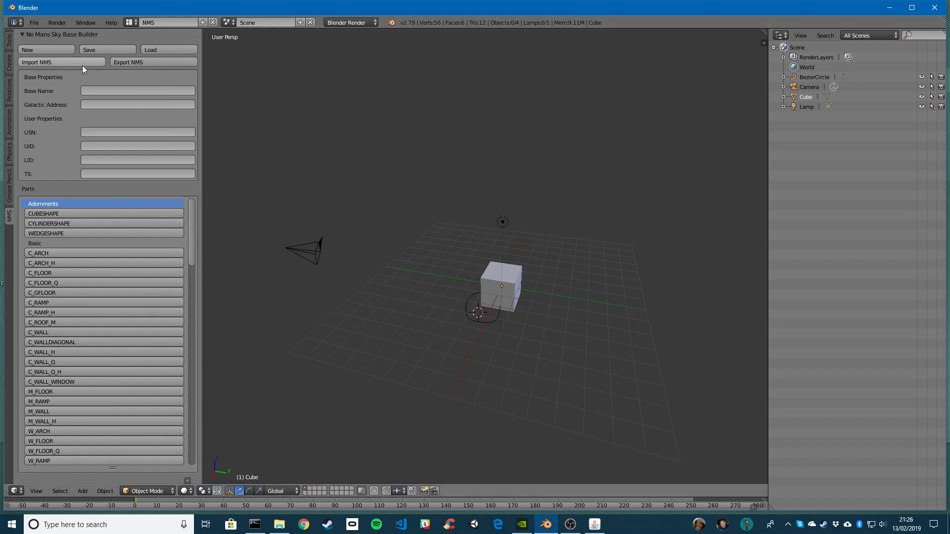
pyautogui.moveTo(201, 148); pyautogui.dragTo(187, 148)
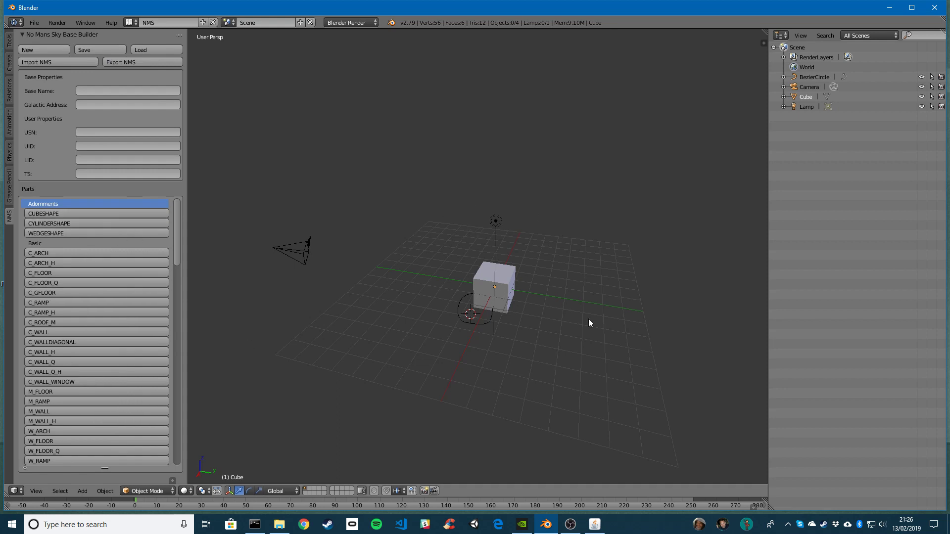
# Add a CUBESHAPE and a C_ROOF_M part and move them along the Y axis to opposite sides of the default cube
pyautogui.click(60, 213)
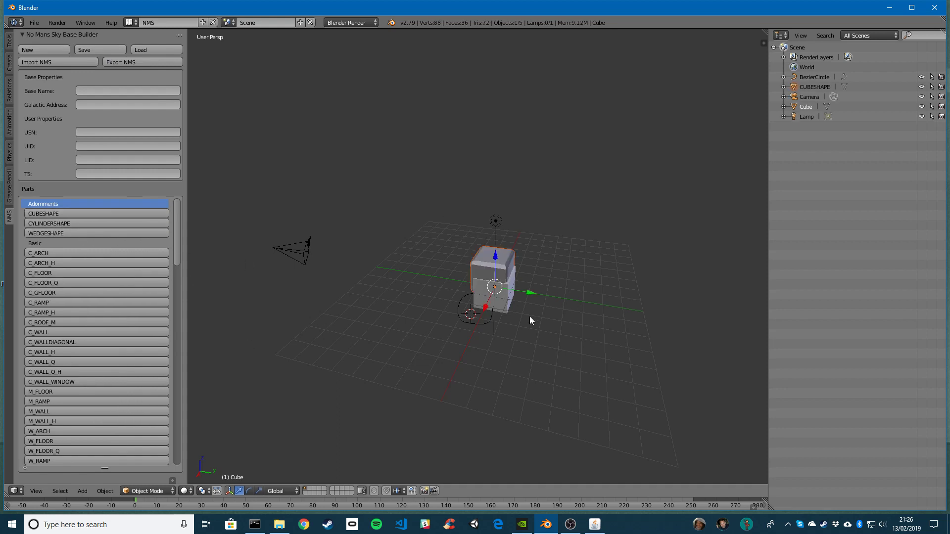
pyautogui.moveTo(527, 296); pyautogui.dragTo(601, 301)
pyautogui.click(78, 322)
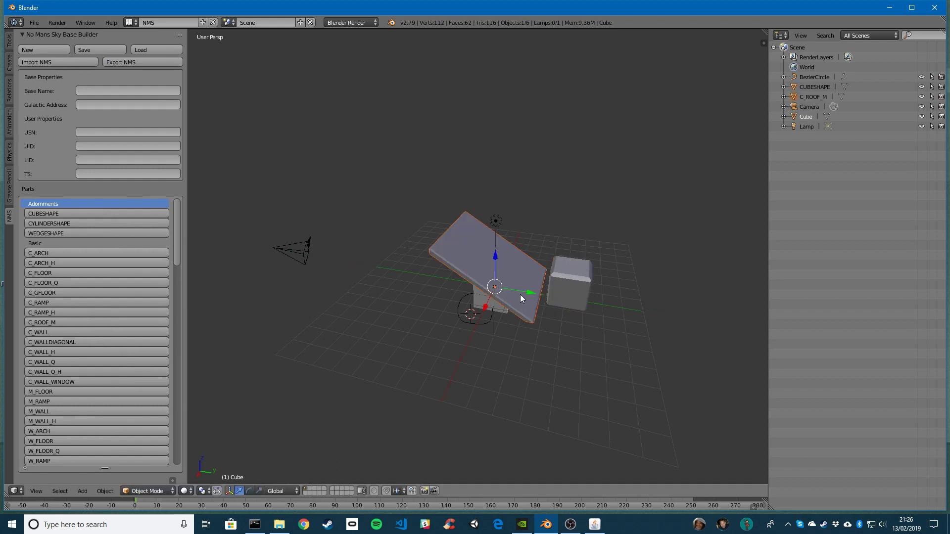
pyautogui.moveTo(530, 295); pyautogui.dragTo(396, 291)
# Add an M_RAMP part, move it towards the roof part and rotate it
pyautogui.click(70, 399)
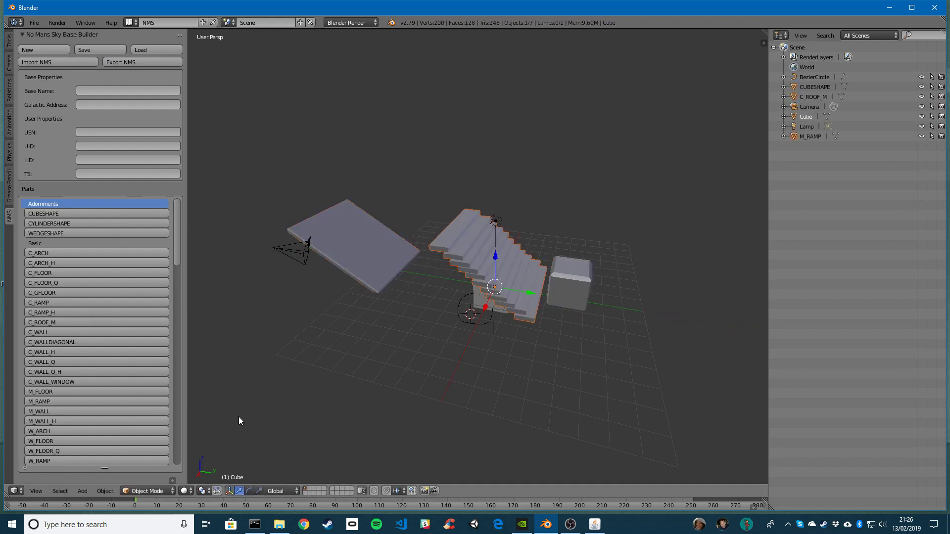
pyautogui.moveTo(526, 295); pyautogui.dragTo(481, 343)
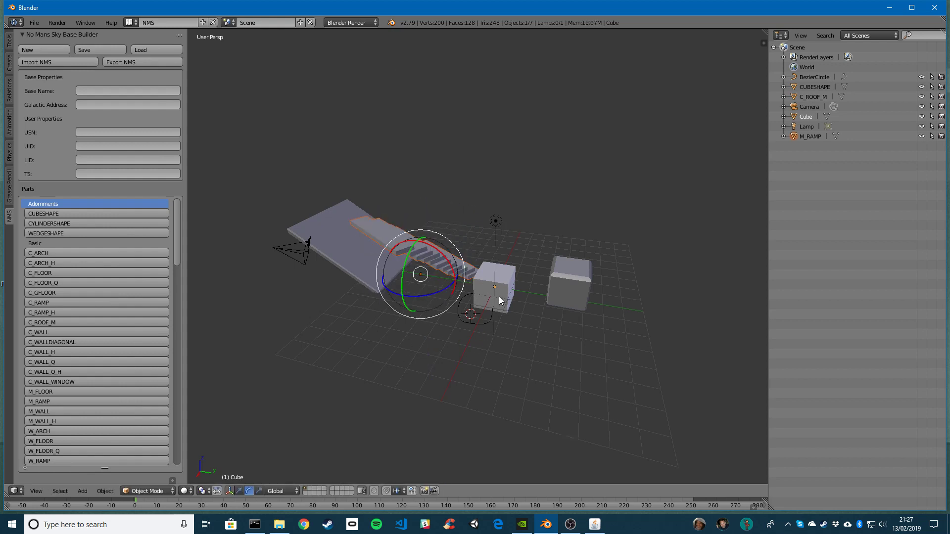
pyautogui.moveTo(498, 296); pyautogui.dragTo(456, 295, button='middle')
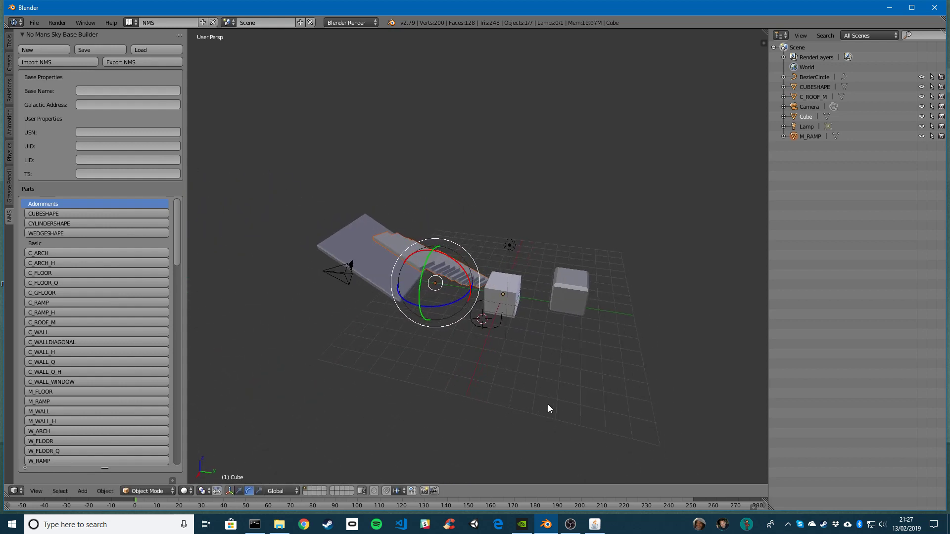
# Switch to the No Man's Sky Save Editor and open the raw JSON of save6.hg for editing
pyautogui.click(595, 525)
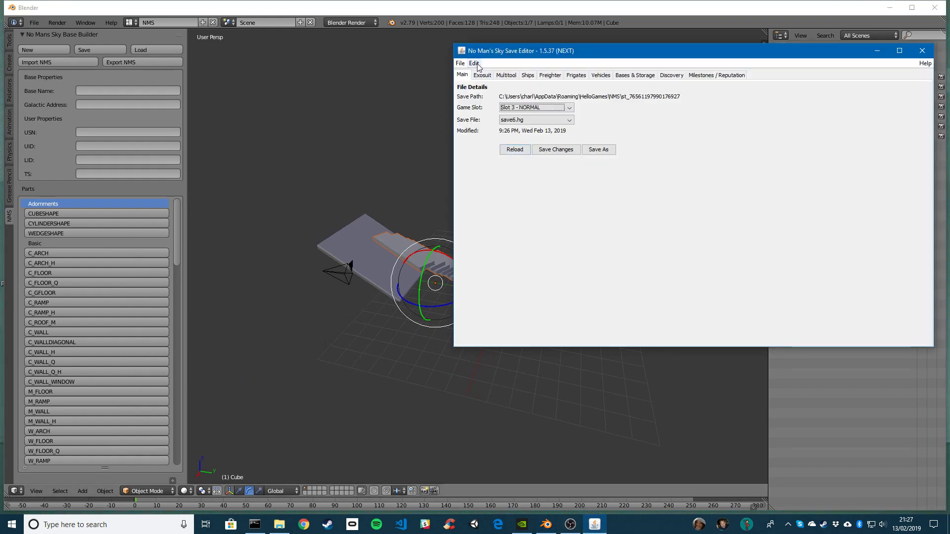
pyautogui.click(475, 64)
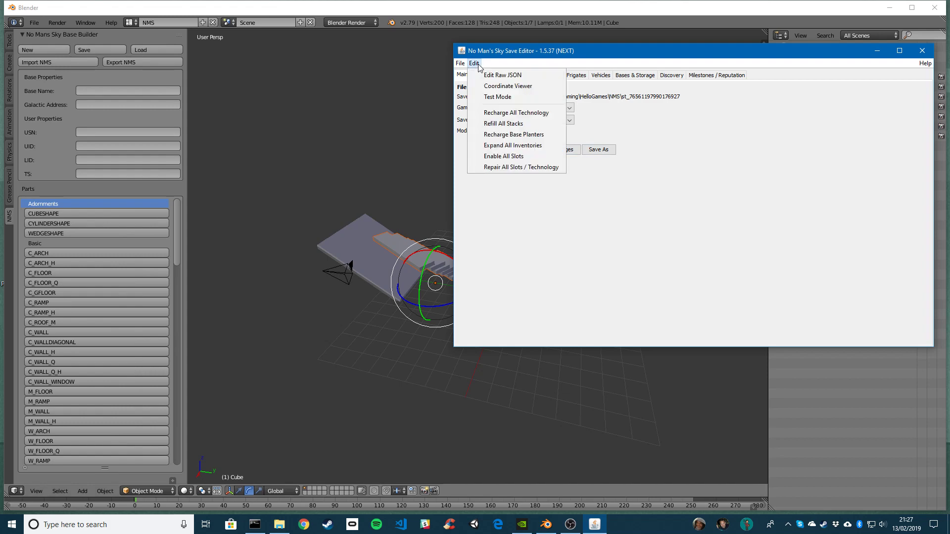
pyautogui.click(515, 76)
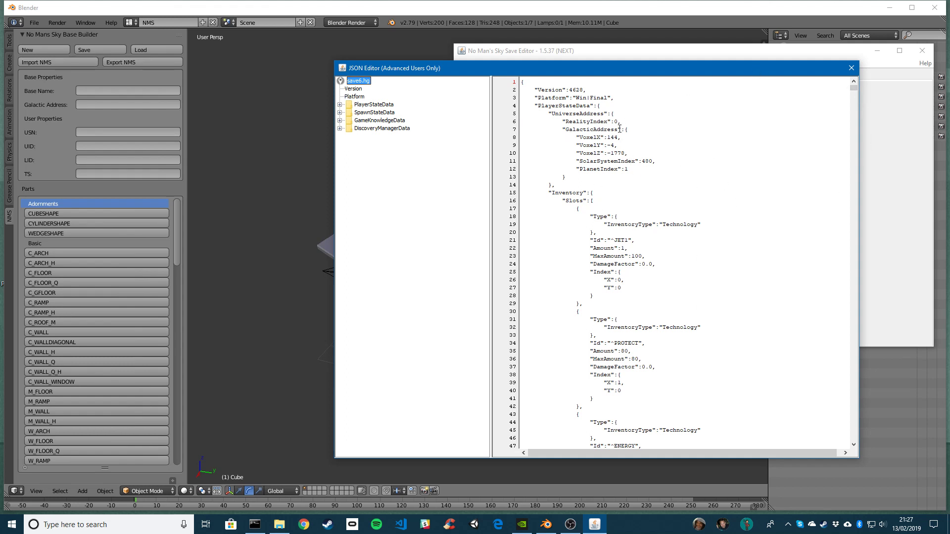
# Expand PlayerStateData in the JSON tree, select PersistentPlayerBases and expand its list of bases
pyautogui.click(340, 105)
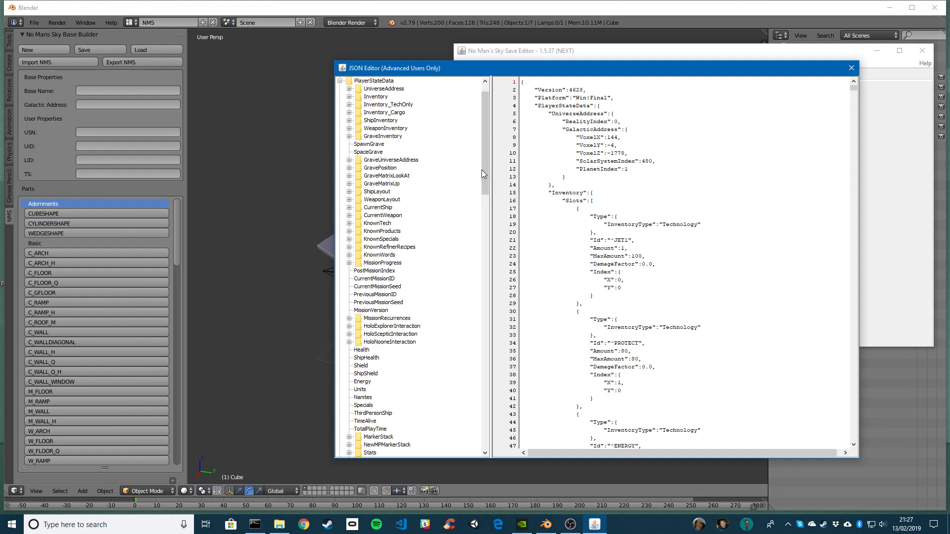
pyautogui.moveTo(487, 165); pyautogui.dragTo(480, 334)
pyautogui.scroll(-4, 482, 338)
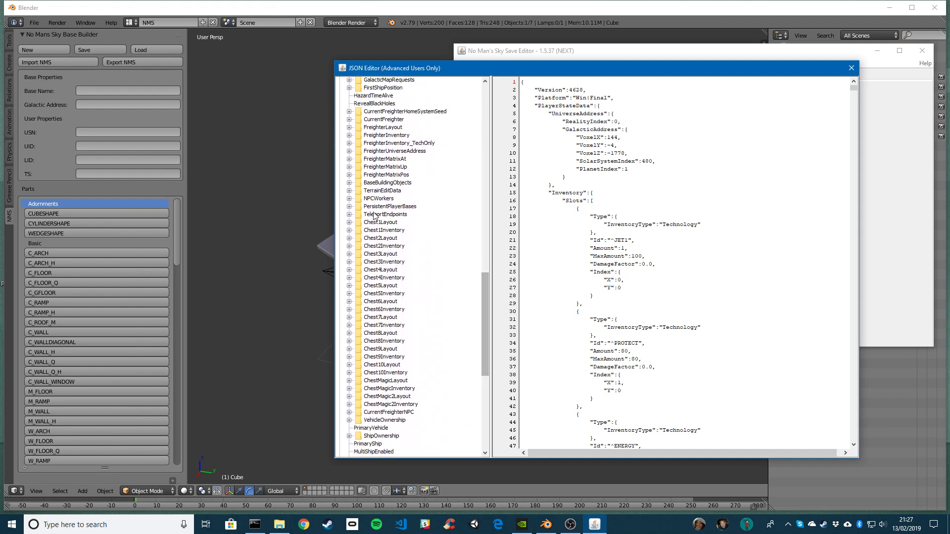
pyautogui.click(386, 207)
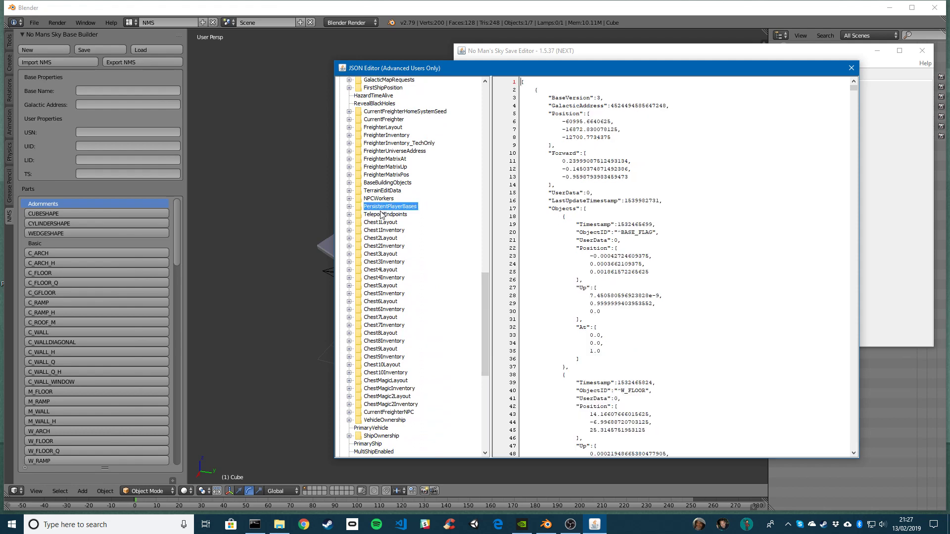
pyautogui.click(349, 206)
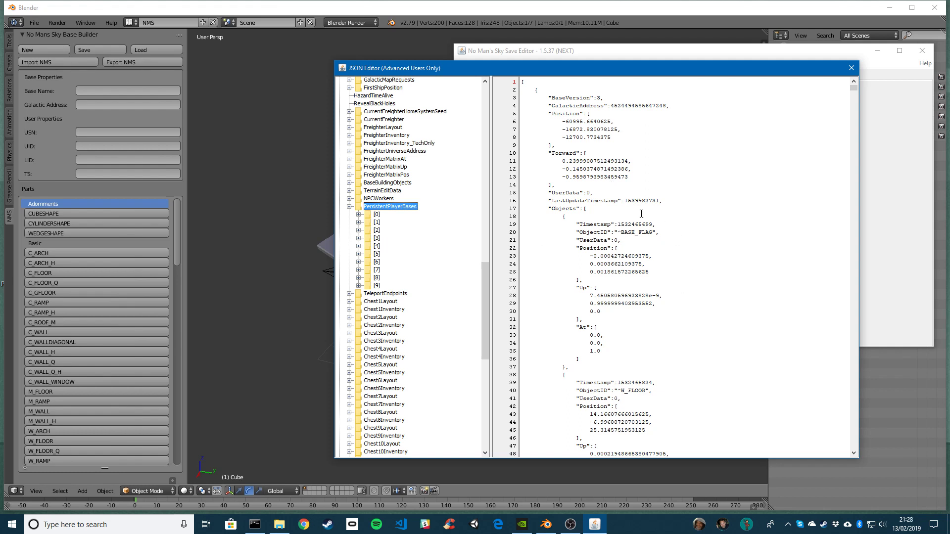
# Examine the JSON of base [0], including its Name entry and the owner and name data at the end
pyautogui.click(377, 214)
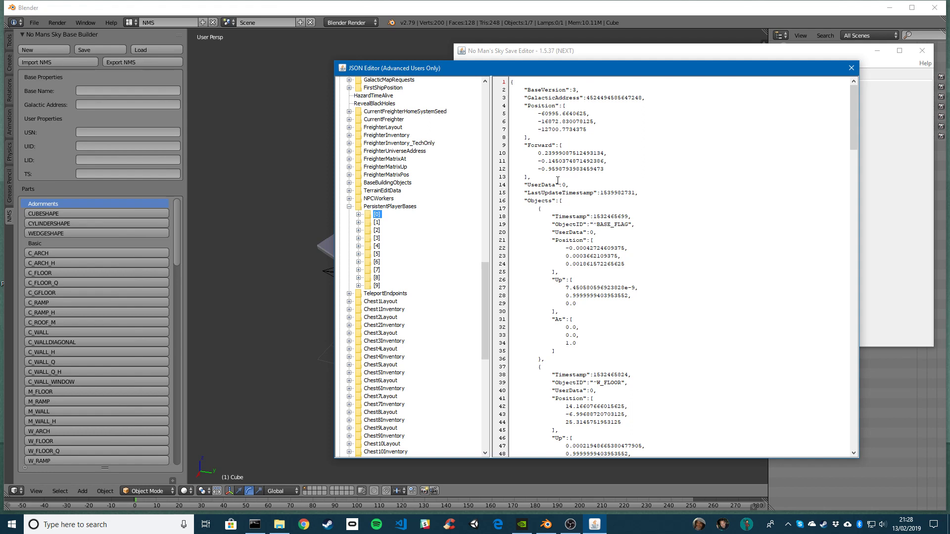
pyautogui.click(359, 214)
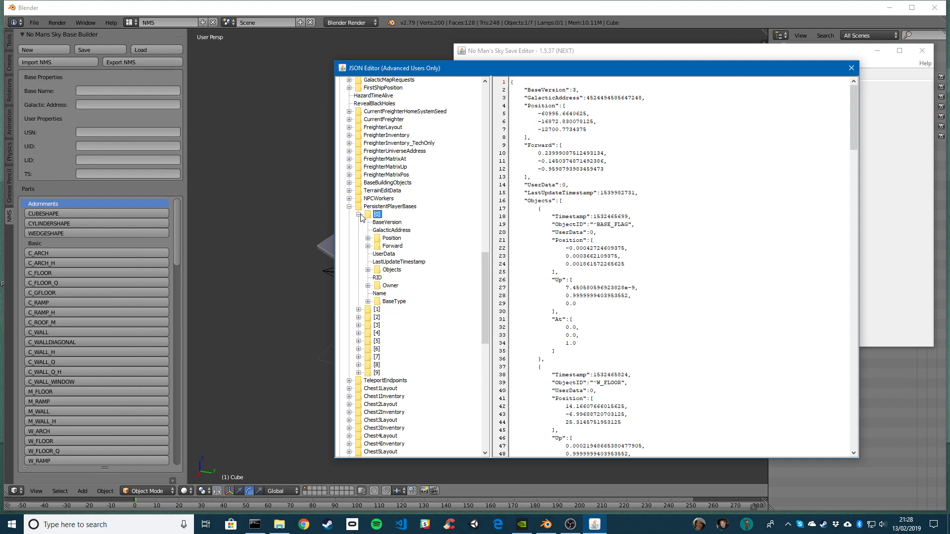
pyautogui.click(380, 294)
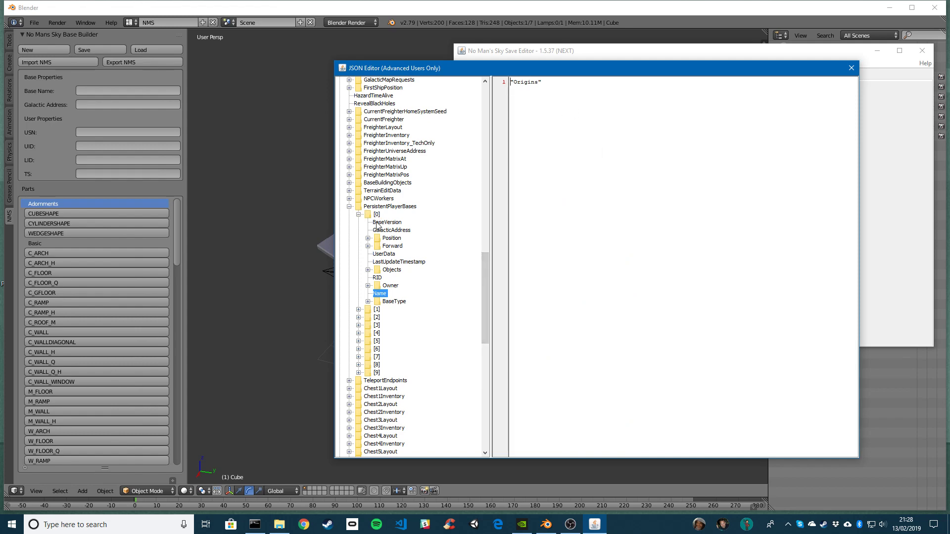
pyautogui.click(360, 215)
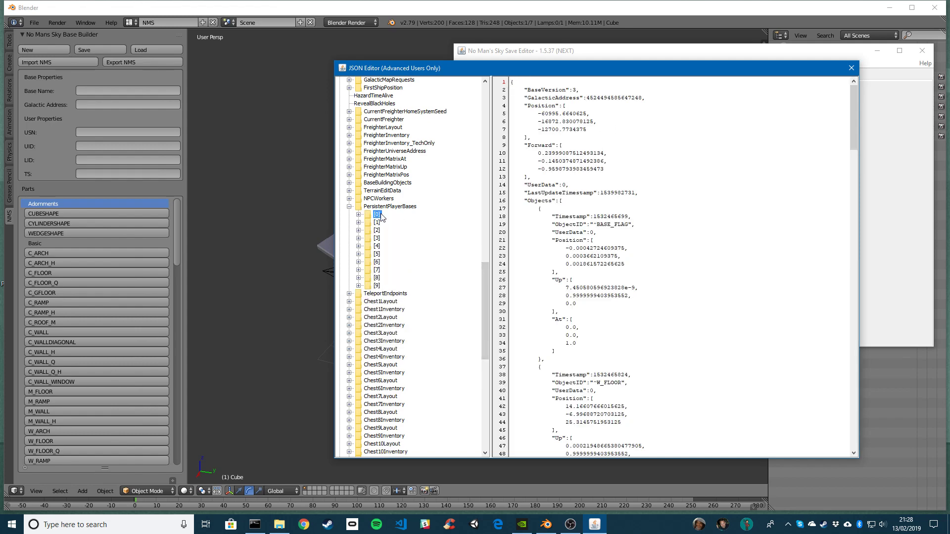
pyautogui.moveTo(856, 116); pyautogui.dragTo(854, 426)
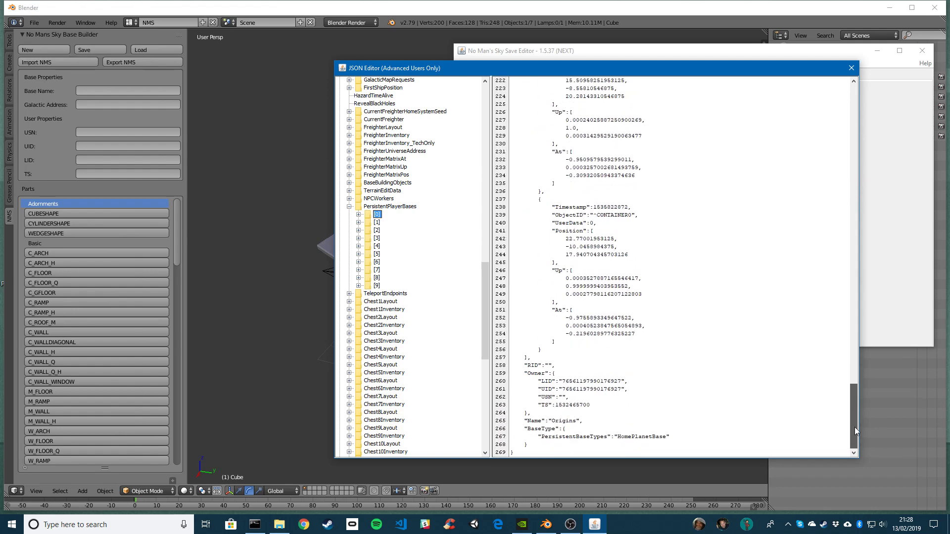
# Check the Name entry at the end of each persistent base's JSON, from base [0] through base [5]
pyautogui.moveTo(527, 421); pyautogui.dragTo(586, 424)
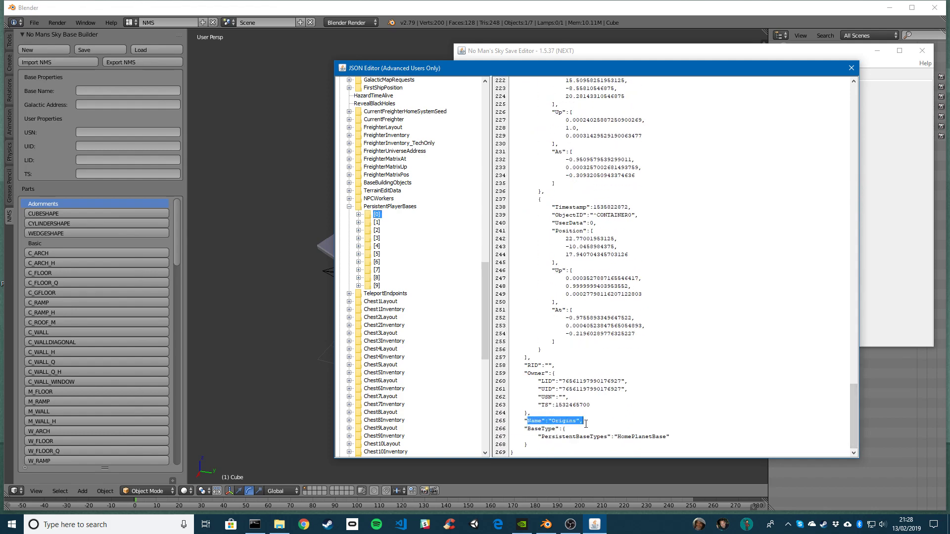
pyautogui.click(377, 223)
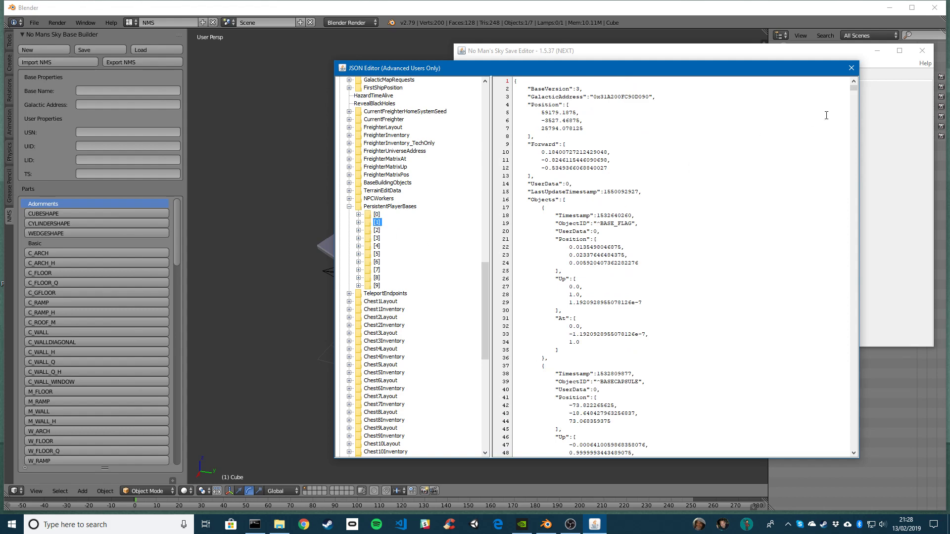
pyautogui.moveTo(853, 90); pyautogui.dragTo(862, 468)
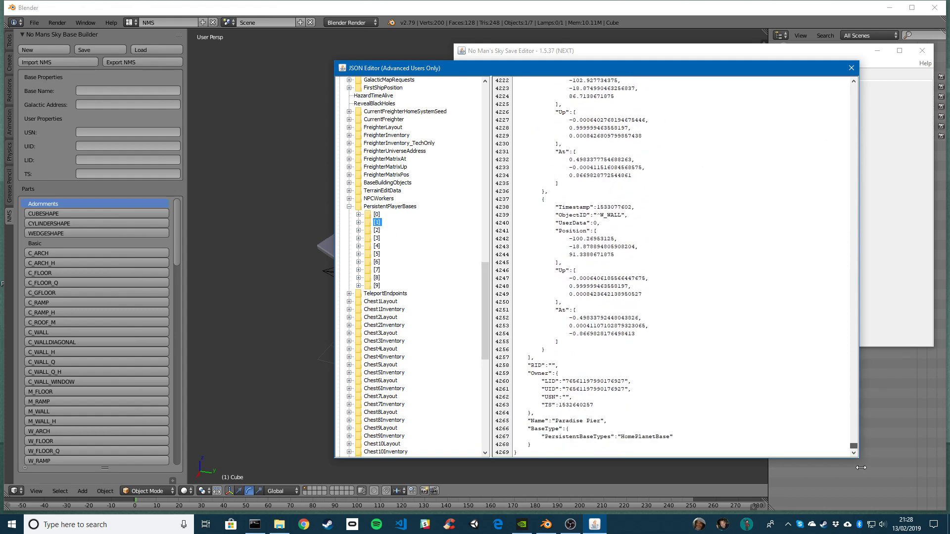
pyautogui.press('Down')
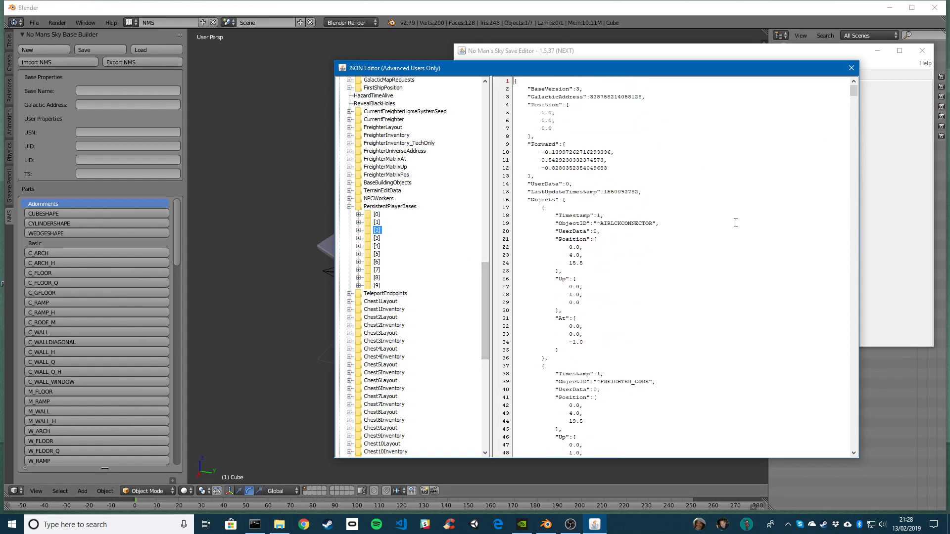
pyautogui.moveTo(861, 93); pyautogui.dragTo(900, 498)
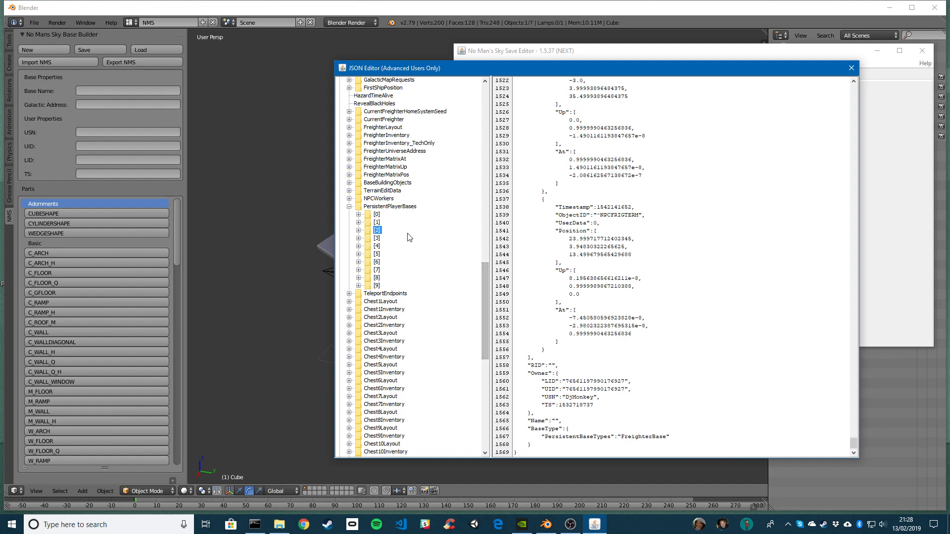
pyautogui.click(377, 238)
pyautogui.moveTo(852, 114); pyautogui.dragTo(856, 381)
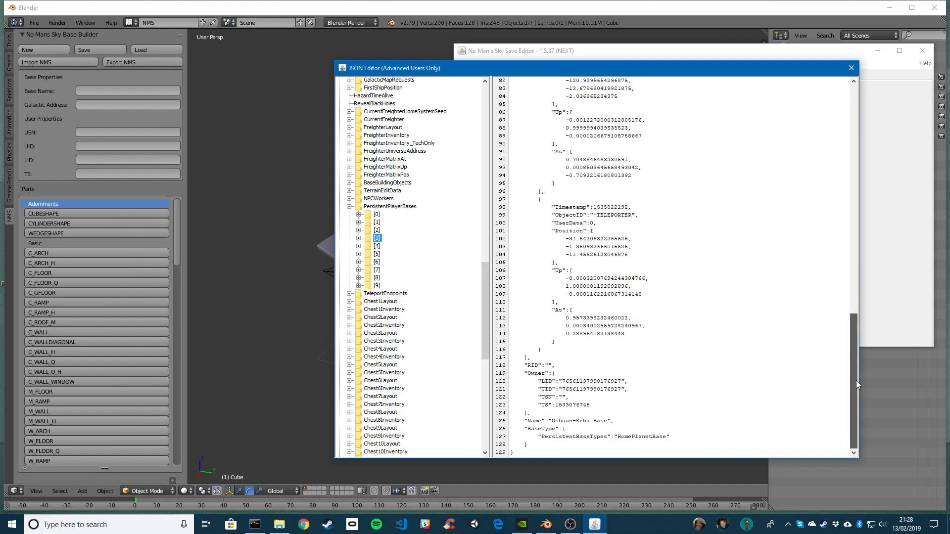
pyautogui.click(377, 246)
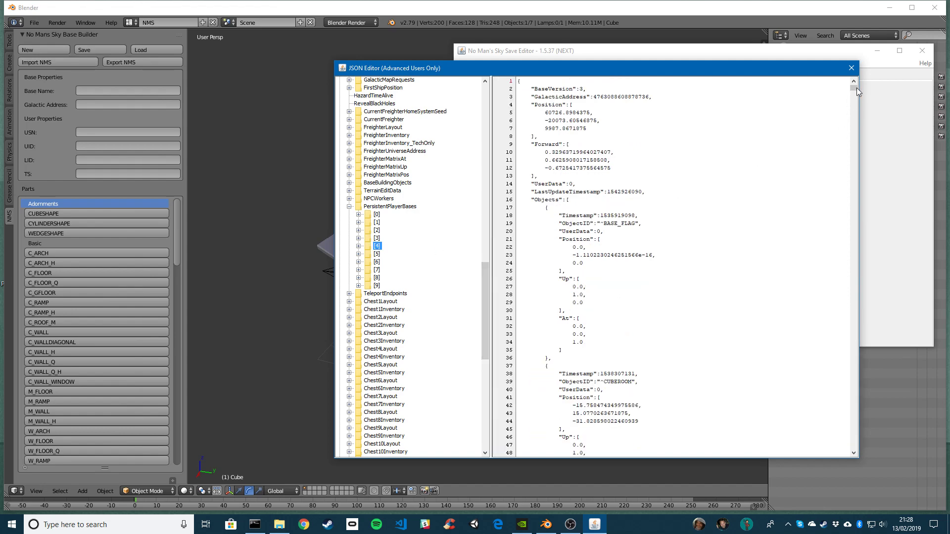
pyautogui.moveTo(856, 88); pyautogui.dragTo(870, 453)
pyautogui.click(376, 254)
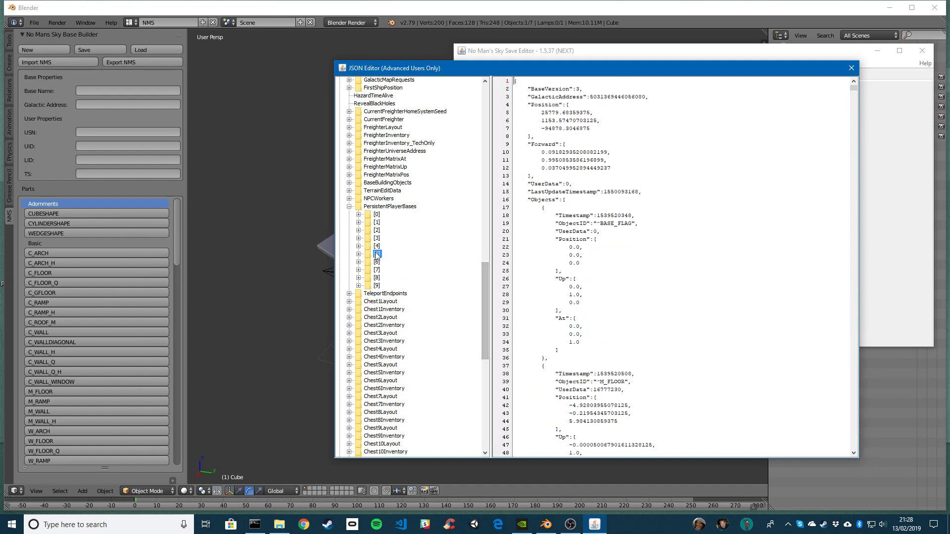
pyautogui.moveTo(854, 84); pyautogui.dragTo(869, 481)
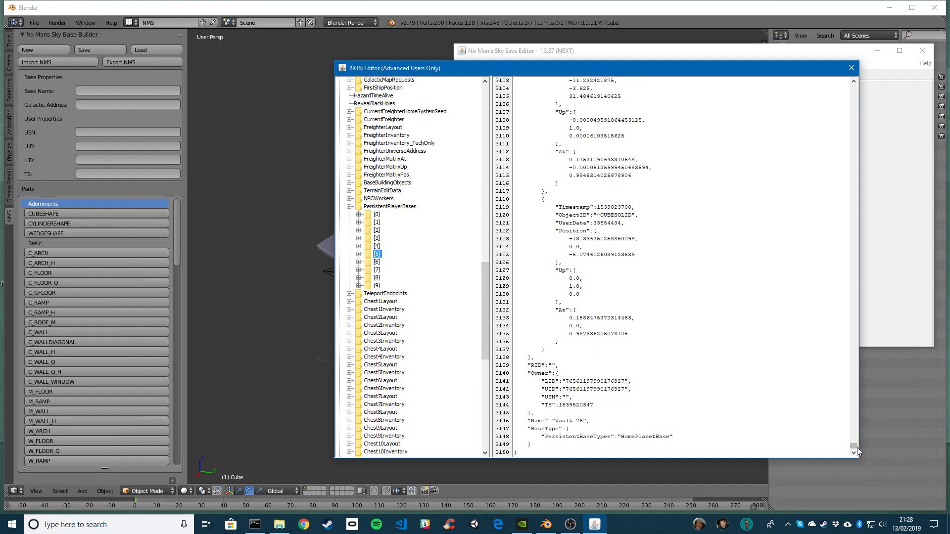
# Copy the complete JSON of base [5] and import it into Blender as an NMS base
pyautogui.moveTo(856, 448); pyautogui.dragTo(854, 87)
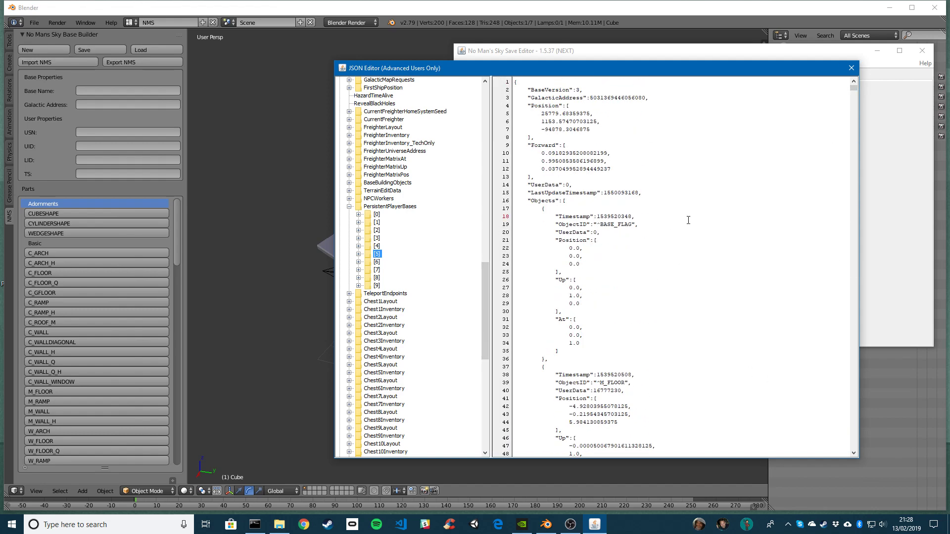
pyautogui.hotkey('ctrl', 'a')
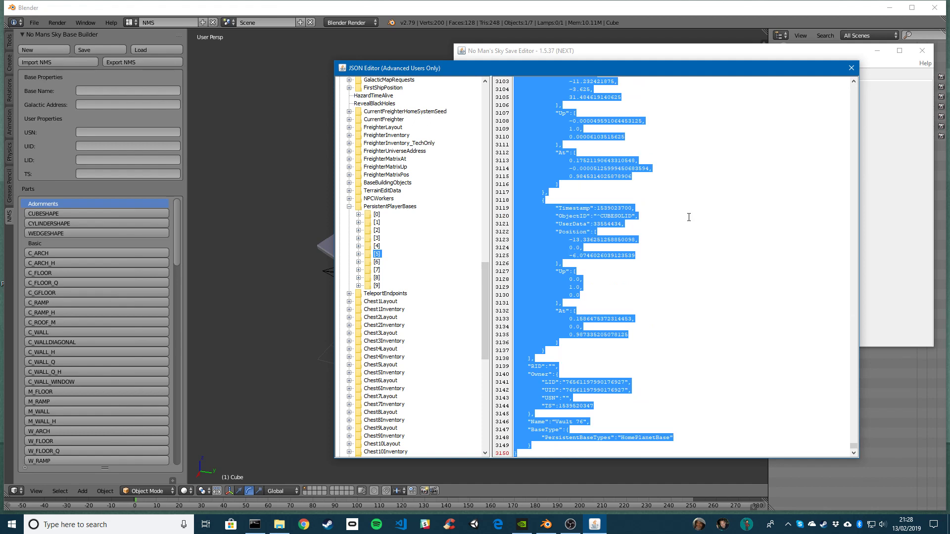
pyautogui.click(620, 8)
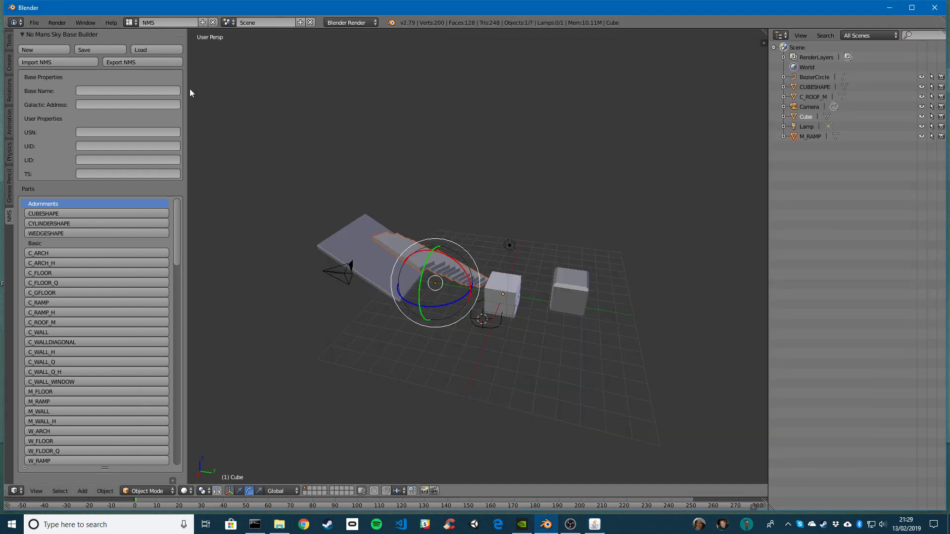
pyautogui.click(67, 62)
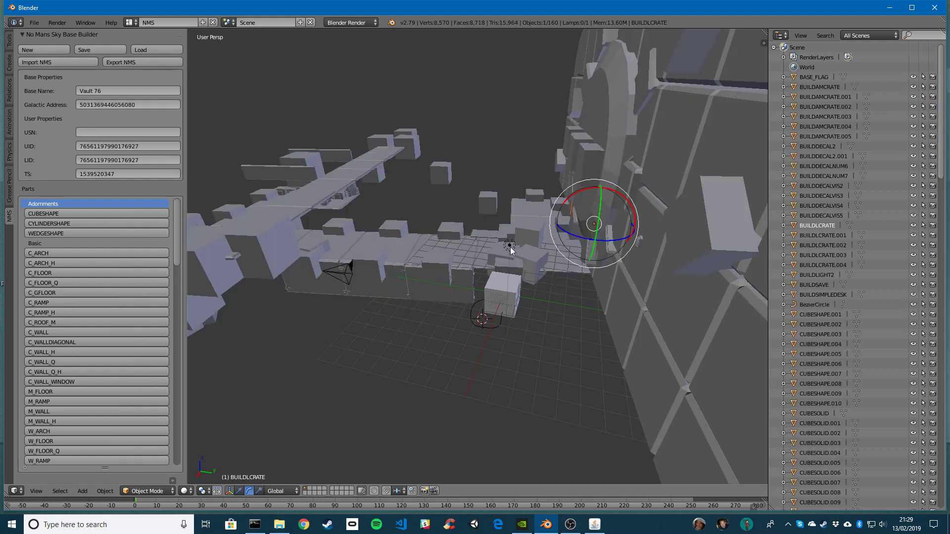
# Examine the imported Vault 76 base from several angles, selecting individual parts, and leave everything deselected with the move manipulator active
pyautogui.moveTo(454, 286); pyautogui.dragTo(465, 262, button='middle')
pyautogui.rightClick(510, 288)
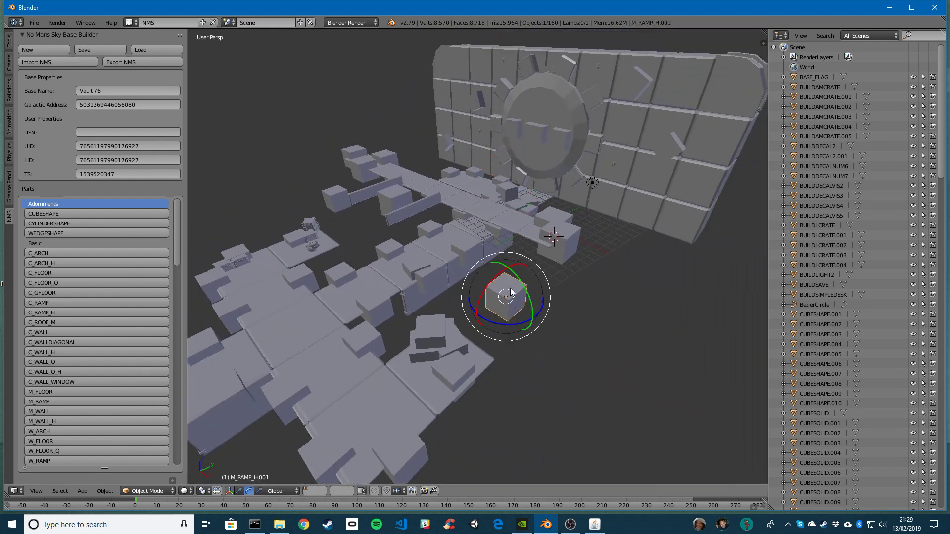
pyautogui.rightClick(562, 260)
pyautogui.moveTo(564, 266); pyautogui.dragTo(531, 121, button='middle')
pyautogui.moveTo(393, 254); pyautogui.dragTo(467, 248, button='middle')
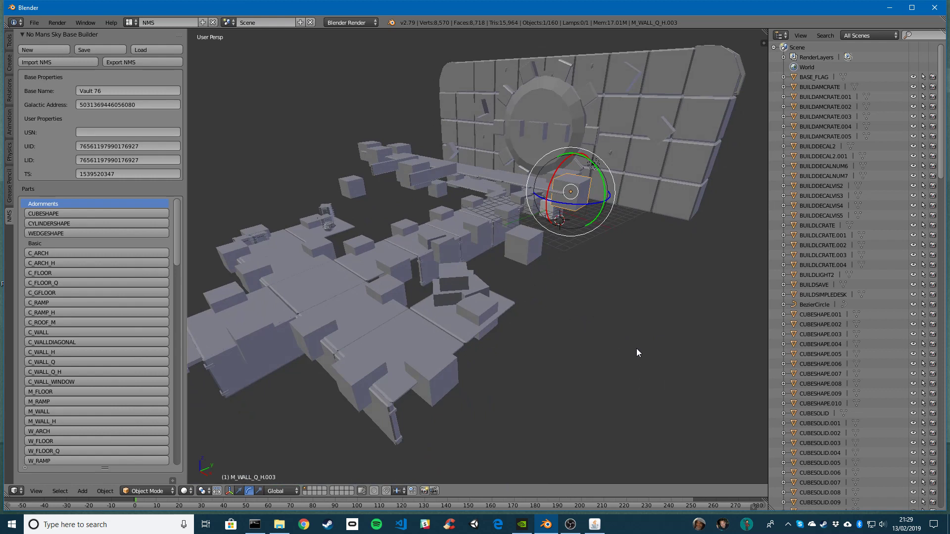
pyautogui.rightClick(549, 283)
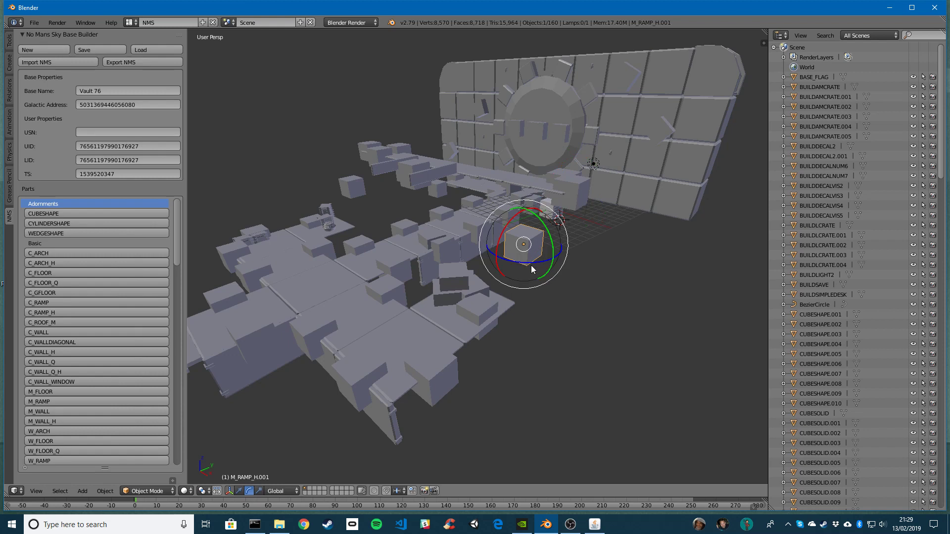
pyautogui.press('w')
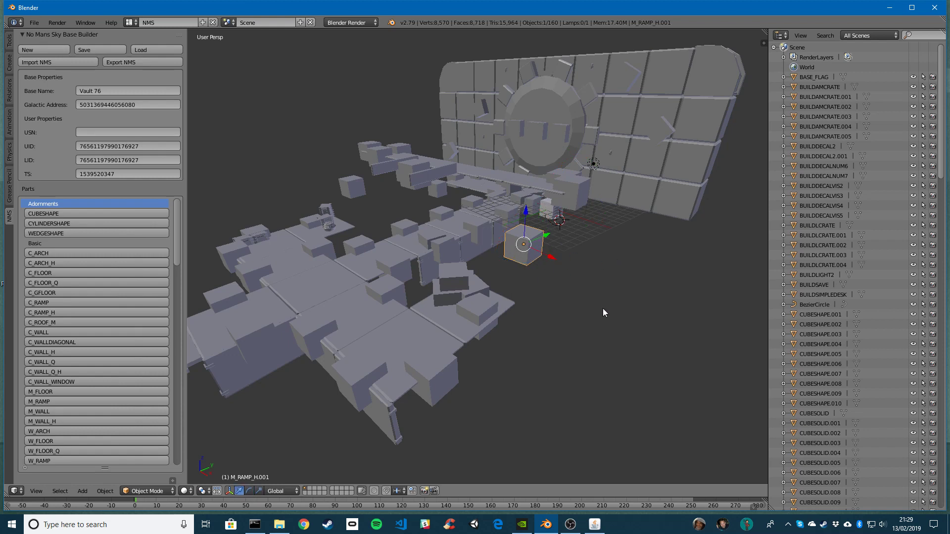
pyautogui.press('a')
pyautogui.moveTo(532, 237)
pyautogui.mouseDown(button='middle')
pyautogui.moveTo(523, 282)
pyautogui.moveTo(568, 278)
pyautogui.moveTo(524, 262)
pyautogui.moveTo(529, 273)
pyautogui.moveTo(491, 278)
pyautogui.moveTo(513, 286)
pyautogui.moveTo(510, 262)
pyautogui.moveTo(453, 258)
pyautogui.moveTo(513, 268)
pyautogui.moveTo(454, 267)
pyautogui.moveTo(500, 257)
pyautogui.moveTo(479, 224)
pyautogui.moveTo(522, 207)
pyautogui.moveTo(520, 224)
pyautogui.mouseUp(button='middle')
pyautogui.scroll(6, 519, 220)
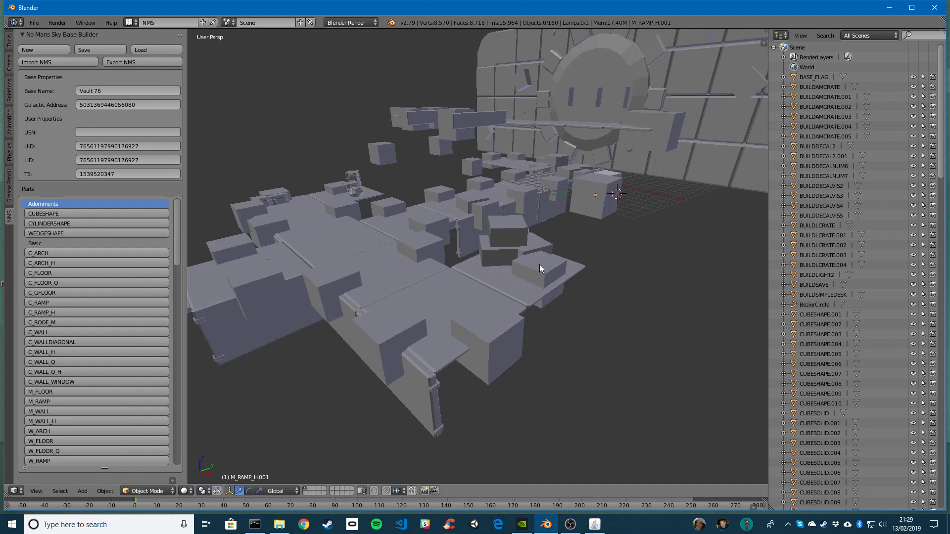
# Duplicate the BUILDAMCRATE crate standing on the floor tile near the round pot and place the copy beside it
pyautogui.rightClick(539, 266)
pyautogui.keyDown('shift'); pyautogui.moveTo(360, 197); pyautogui.dragTo(506, 177, button='middle'); pyautogui.keyUp('shift')
pyautogui.scroll(4, 517, 229)
pyautogui.scroll(2, 513, 179)
pyautogui.scroll(3, 506, 176)
pyautogui.scroll(-1, 506, 177)
pyautogui.rightClick(486, 185)
pyautogui.hotkey('shift', 'd')
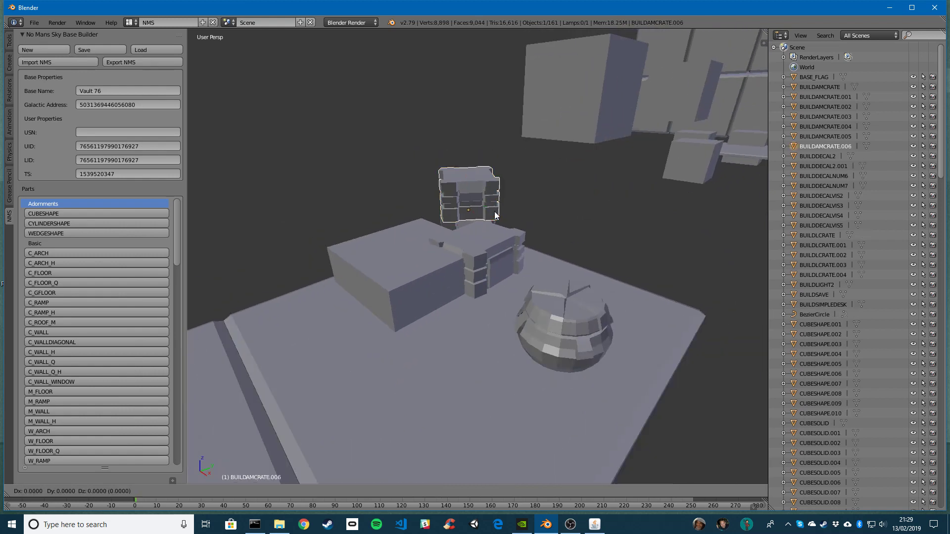
pyautogui.click(558, 217)
# Move the duplicated crate back over the original crates and rotate it slightly
pyautogui.moveTo(550, 244); pyautogui.dragTo(531, 254, button='middle')
pyautogui.moveTo(483, 233); pyautogui.dragTo(381, 229)
pyautogui.press('e')
pyautogui.moveTo(384, 270)
pyautogui.mouseDown()
pyautogui.moveTo(418, 258)
pyautogui.moveTo(402, 270)
pyautogui.mouseUp()
pyautogui.press('w')
# Look over the rest of the base and the floor tiles around the duplicated crate
pyautogui.keyDown('shift'); pyautogui.moveTo(373, 319); pyautogui.dragTo(403, 283, button='middle'); pyautogui.keyUp('shift')
pyautogui.scroll(-2, 392, 270)
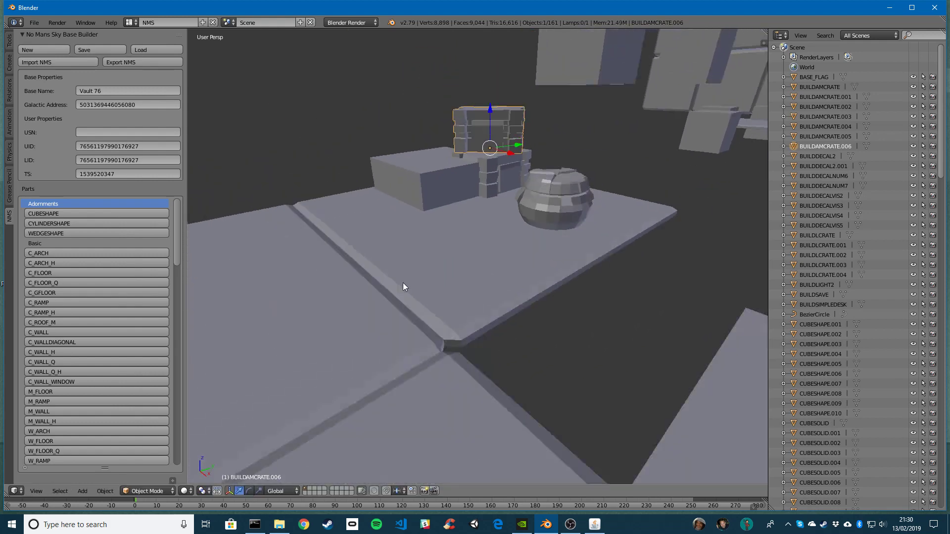
pyautogui.scroll(-5, 403, 283)
pyautogui.moveTo(504, 297); pyautogui.dragTo(439, 269, button='middle')
pyautogui.scroll(-3, 439, 268)
pyautogui.moveTo(489, 299); pyautogui.dragTo(502, 279, button='middle')
pyautogui.scroll(-2, 463, 314)
pyautogui.moveTo(451, 263)
pyautogui.mouseDown(button='middle')
pyautogui.moveTo(501, 268)
pyautogui.moveTo(444, 268)
pyautogui.mouseUp(button='middle')
pyautogui.keyDown('shift'); pyautogui.moveTo(447, 210); pyautogui.dragTo(472, 163, button='middle'); pyautogui.keyUp('shift')
pyautogui.scroll(-1, 463, 200)
pyautogui.scroll(2, 467, 198)
pyautogui.scroll(3, 479, 168)
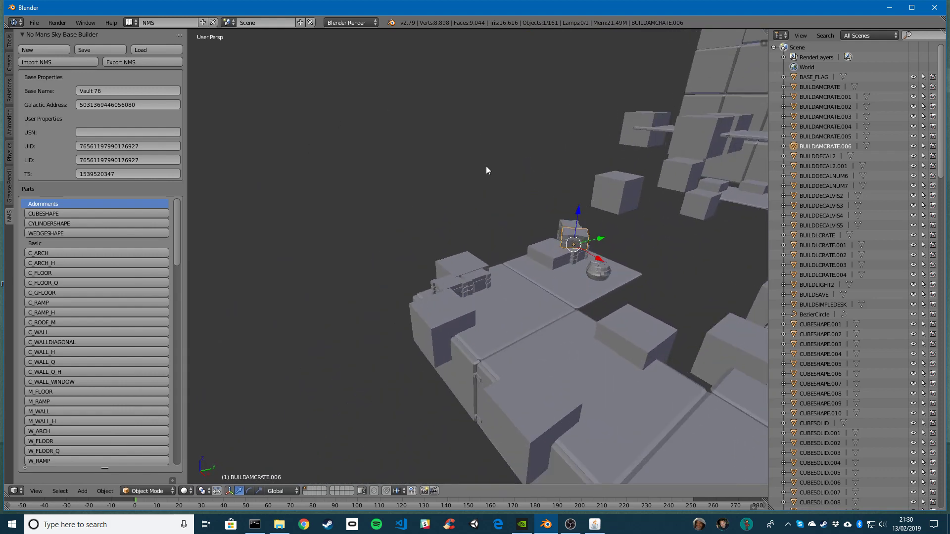
# Duplicate the M_FLOOR tile next to the crate platform and place the copy beyond the base's outer edge
pyautogui.rightClick(500, 301)
pyautogui.scroll(2, 516, 291)
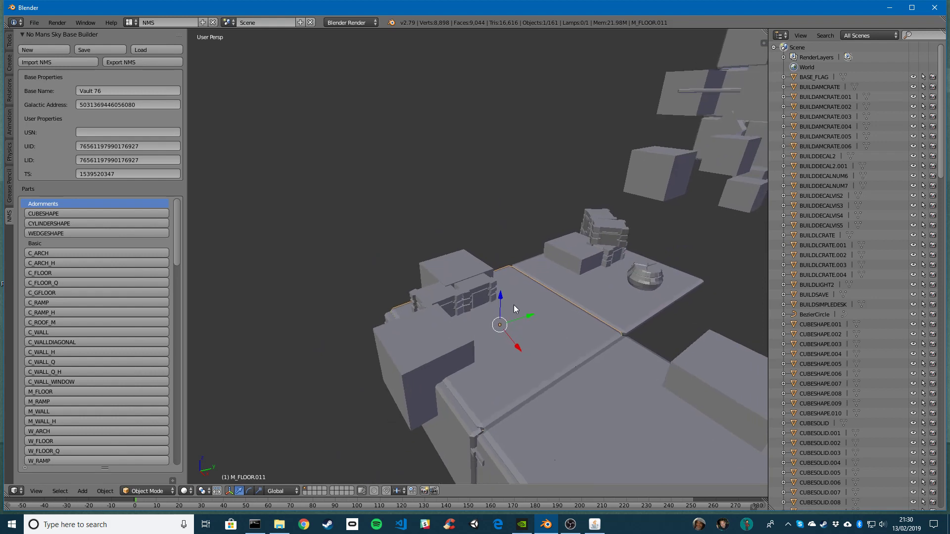
pyautogui.press('KP_Decimal')
pyautogui.moveTo(512, 325); pyautogui.dragTo(559, 359, button='middle')
pyautogui.scroll(-2, 484, 317)
pyautogui.scroll(-2, 487, 298)
pyautogui.hotkey('shift', 'd')
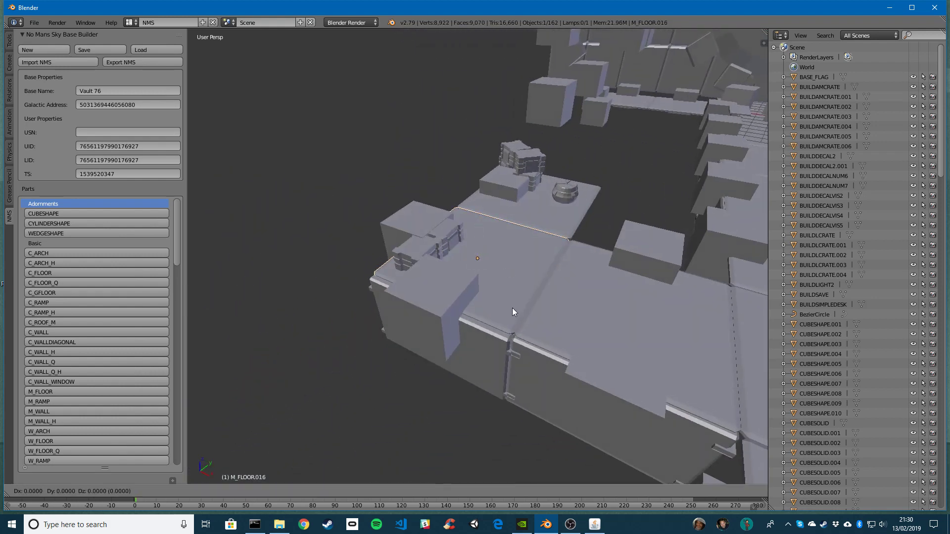
pyautogui.click(372, 223)
# Make three more copies of the floor tile, placing each one further out from the previous copy
pyautogui.moveTo(371, 223); pyautogui.dragTo(480, 254, button='middle')
pyautogui.hotkey('shift', 'd')
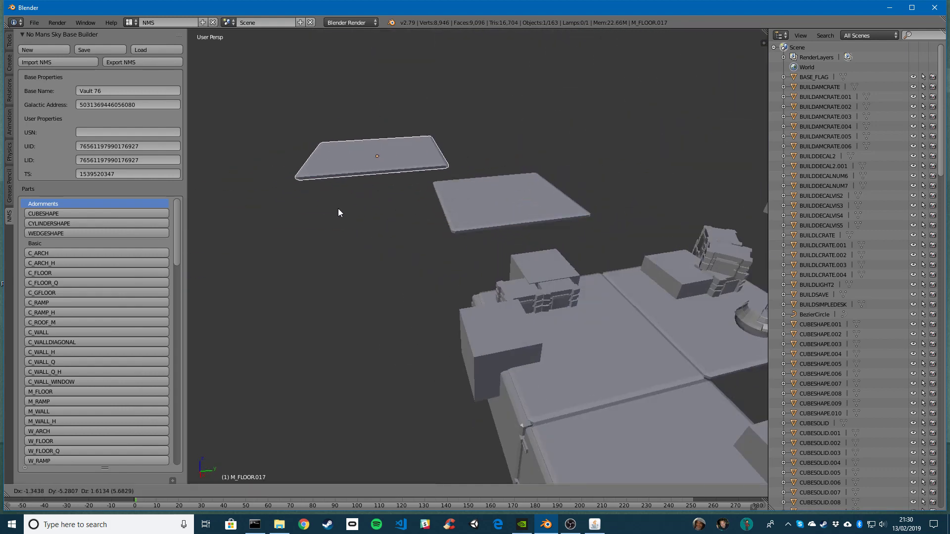
pyautogui.click(338, 211)
pyautogui.moveTo(386, 221); pyautogui.dragTo(497, 281, button='middle')
pyautogui.hotkey('shift', 'd')
pyautogui.click(361, 237)
pyautogui.moveTo(361, 237); pyautogui.dragTo(488, 278, button='middle')
pyautogui.hotkey('shift', 'd')
pyautogui.click(389, 263)
pyautogui.moveTo(388, 263); pyautogui.dragTo(321, 299, button='middle')
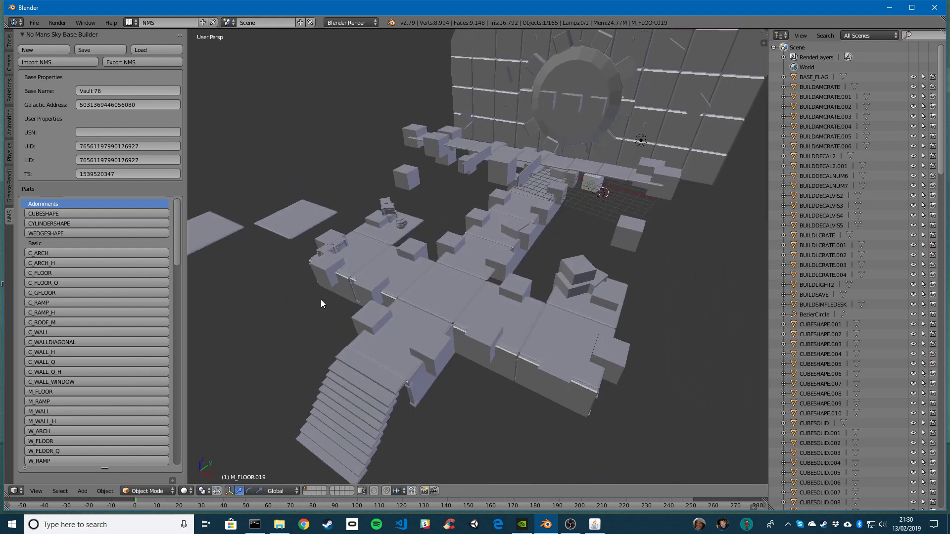
# Add a CONTAINER0 storage part and move it to the open area beside the base
pyautogui.moveTo(175, 245); pyautogui.dragTo(176, 412)
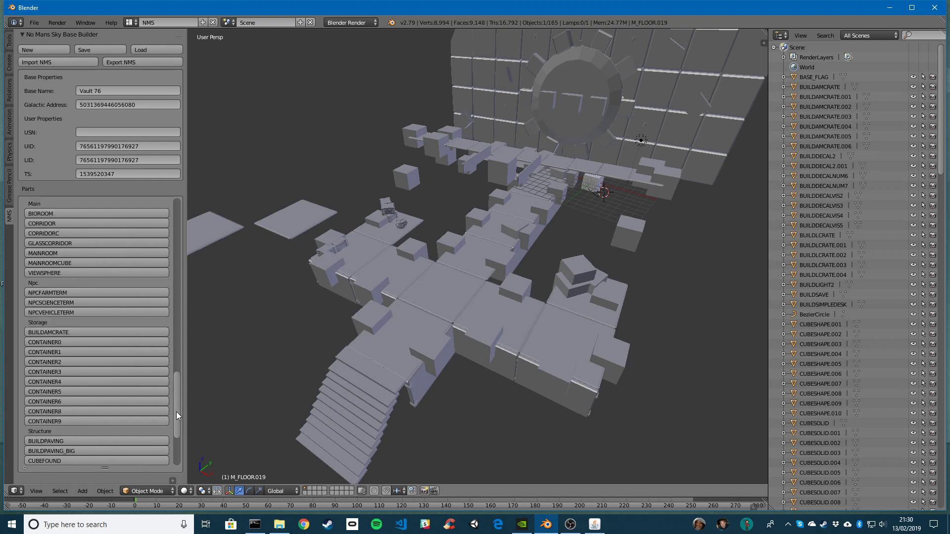
pyautogui.scroll(-1, 171, 396)
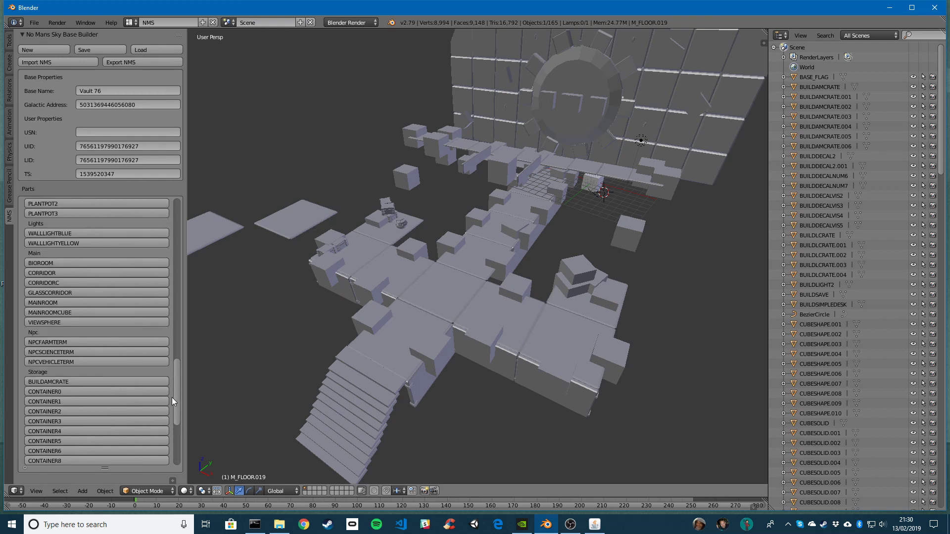
pyautogui.click(58, 332)
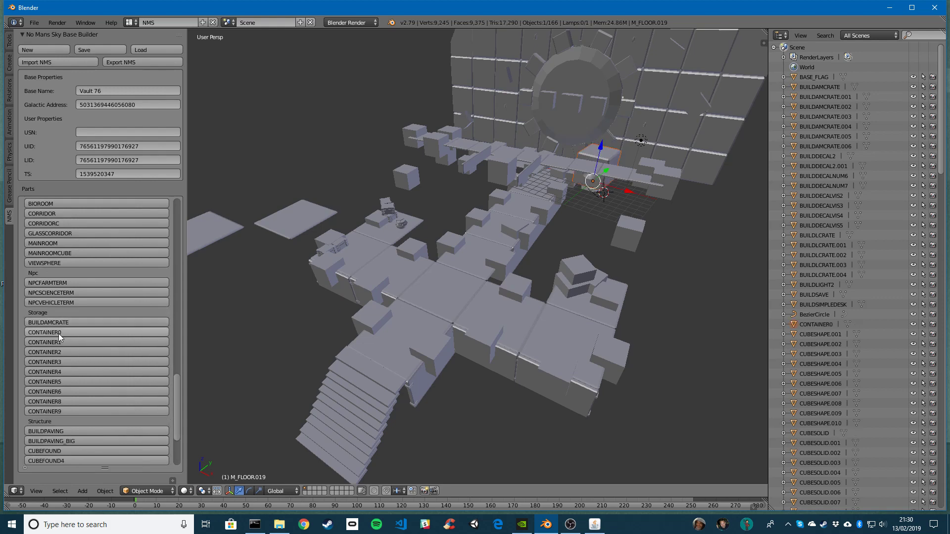
pyautogui.moveTo(595, 183); pyautogui.dragTo(698, 243)
pyautogui.keyDown('shift'); pyautogui.moveTo(696, 240); pyautogui.dragTo(473, 293, button='middle'); pyautogui.keyUp('shift')
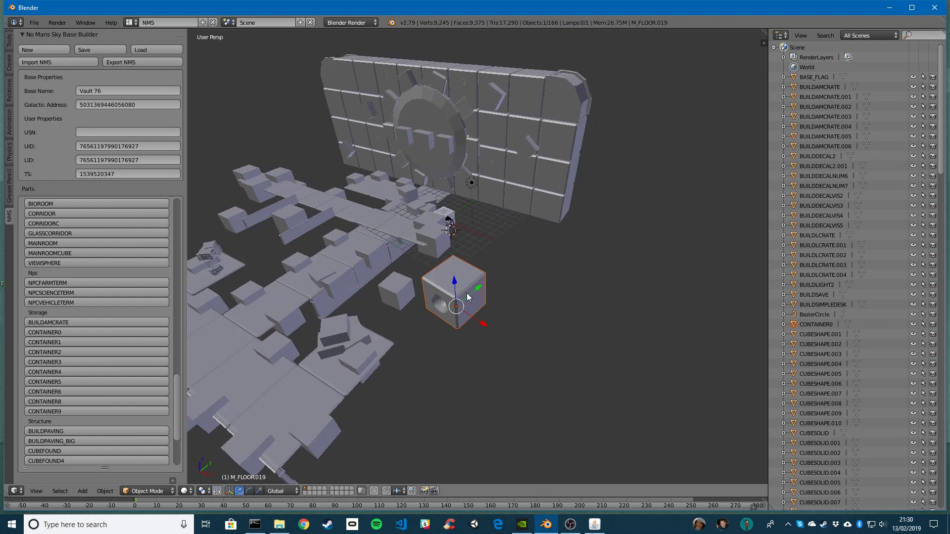
# Move the container against the outer end of the large vault wall
pyautogui.moveTo(467, 293); pyautogui.dragTo(582, 214)
pyautogui.press('KP_Decimal')
pyautogui.moveTo(548, 256); pyautogui.dragTo(601, 253, button='middle')
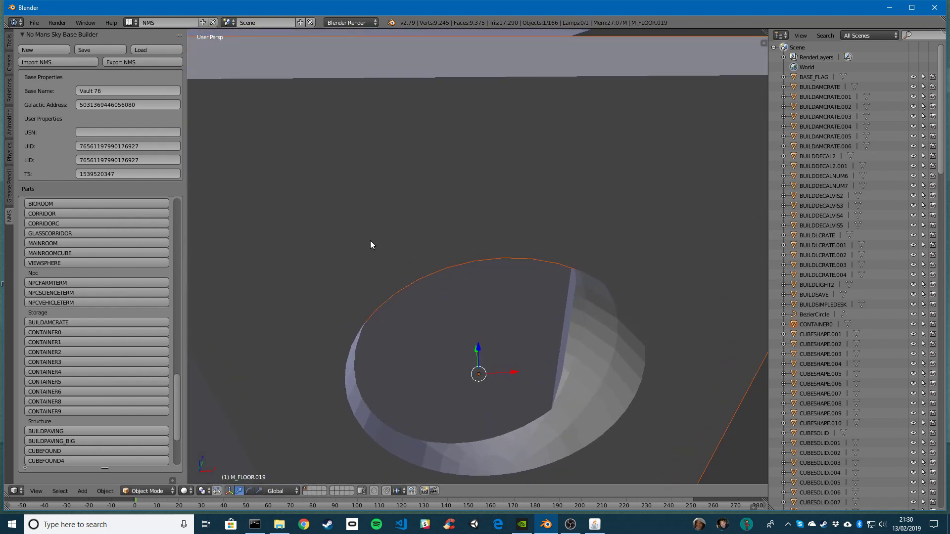
pyautogui.scroll(-5, 525, 336)
pyautogui.moveTo(523, 325); pyautogui.dragTo(631, 331)
pyautogui.moveTo(630, 327); pyautogui.dragTo(599, 329, button='middle')
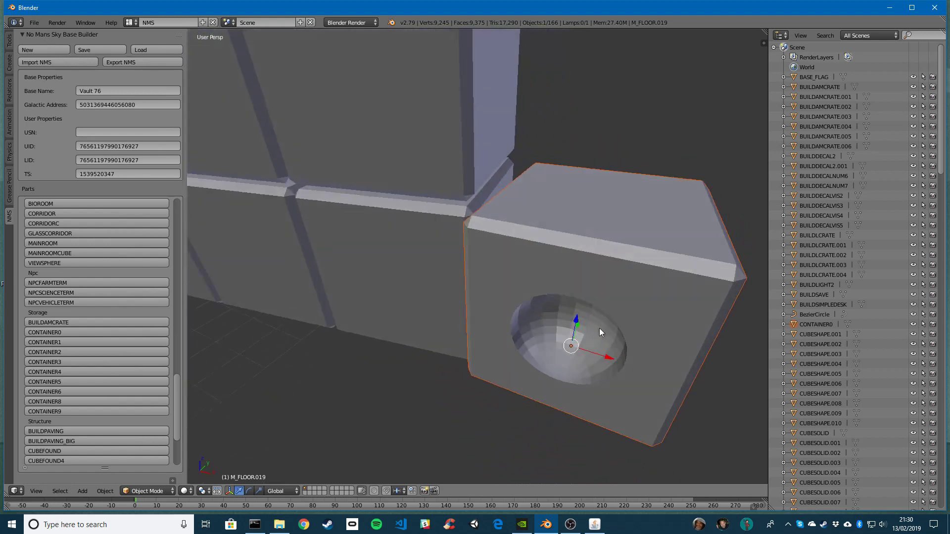
pyautogui.scroll(2, 599, 328)
pyautogui.scroll(-5, 449, 277)
pyautogui.scroll(-2, 449, 286)
# Rotate the container around its vertical axis and adjust its position next to the vault wall
pyautogui.press('e')
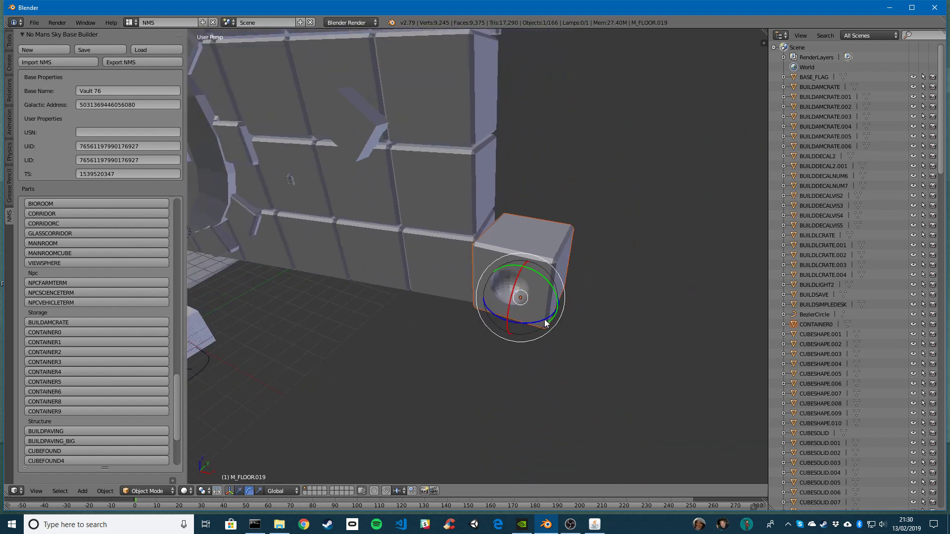
pyautogui.moveTo(546, 323); pyautogui.dragTo(526, 325)
pyautogui.press('w')
pyautogui.moveTo(530, 286); pyautogui.dragTo(528, 295)
pyautogui.moveTo(424, 298); pyautogui.dragTo(371, 317, button='middle')
# Add a STATUE_ATLAS_G decoration part to the scene
pyautogui.scroll(-3, 179, 396)
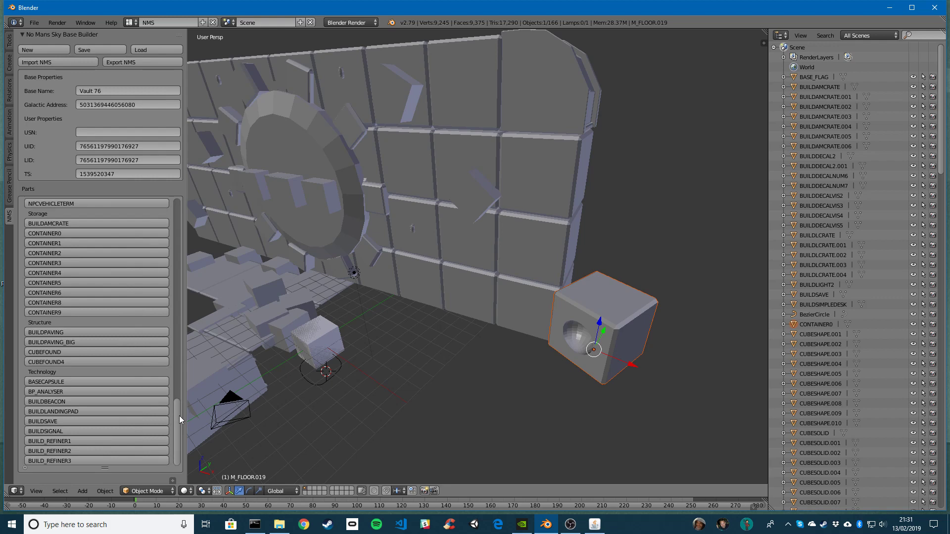
pyautogui.moveTo(180, 415); pyautogui.dragTo(166, 304)
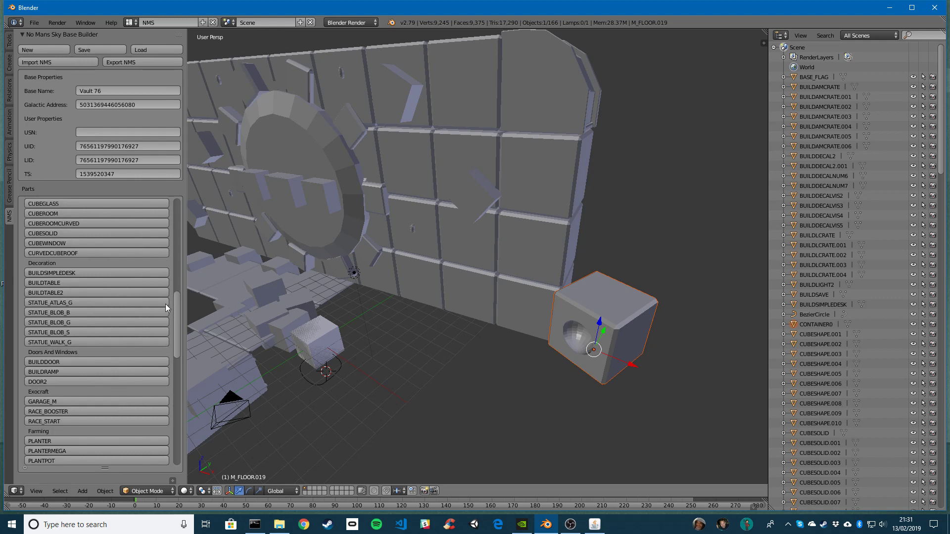
pyautogui.click(93, 303)
pyautogui.scroll(4, 411, 307)
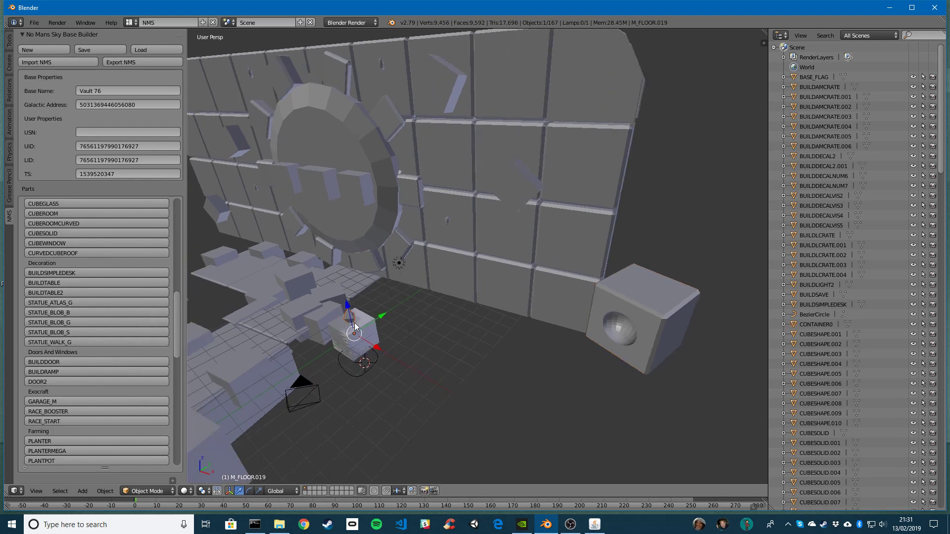
# Rotate the Atlas statue and move it onto the end of the walkway below the round vault door
pyautogui.moveTo(407, 300); pyautogui.dragTo(408, 280)
pyautogui.keyDown('shift'); pyautogui.moveTo(408, 281); pyautogui.dragTo(625, 271, button='middle'); pyautogui.keyUp('shift')
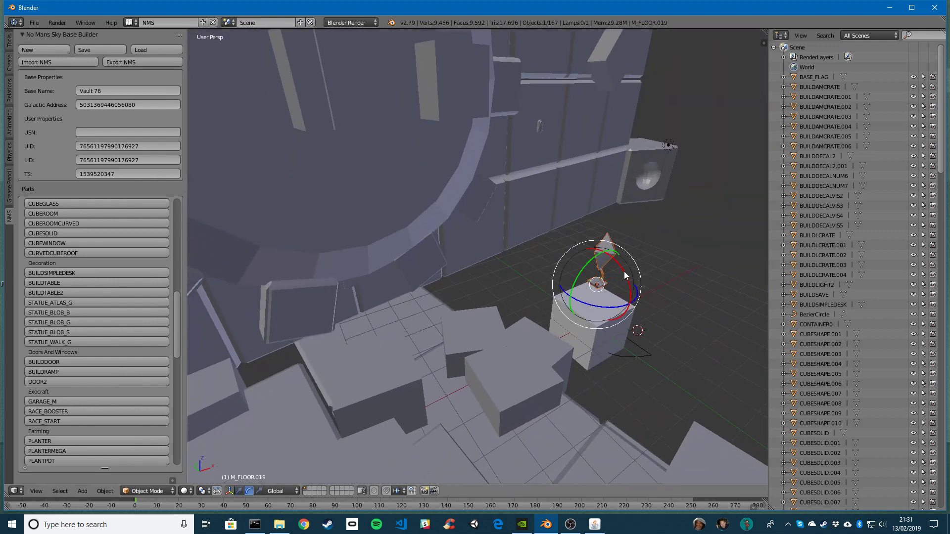
pyautogui.moveTo(616, 277); pyautogui.dragTo(548, 311)
pyautogui.moveTo(544, 317); pyautogui.dragTo(582, 305, button='middle')
pyautogui.moveTo(507, 297); pyautogui.dragTo(434, 297)
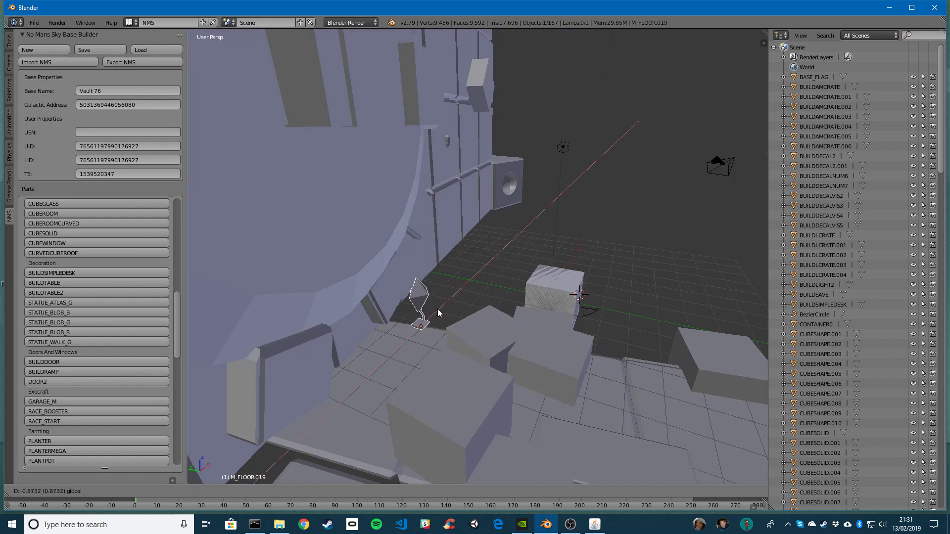
# Turn the Atlas statue around its vertical axis where it stands in front of the vault door
pyautogui.moveTo(429, 320); pyautogui.dragTo(405, 323, button='middle')
pyautogui.press('e')
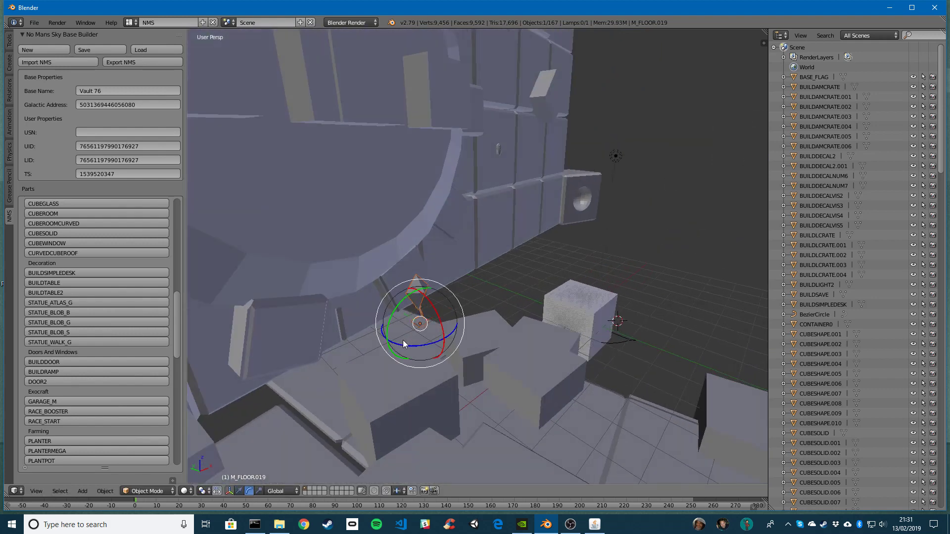
pyautogui.moveTo(402, 343); pyautogui.dragTo(477, 291)
pyautogui.moveTo(477, 291)
pyautogui.mouseDown(button='middle')
pyautogui.moveTo(490, 297)
pyautogui.moveTo(476, 302)
pyautogui.mouseUp(button='middle')
pyautogui.press('w')
pyautogui.hotkey('shift', 'd')
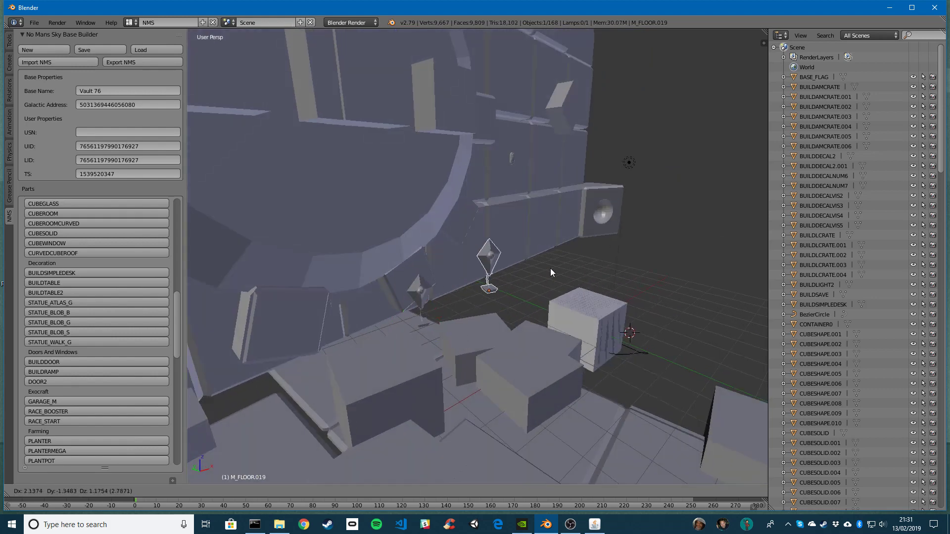
pyautogui.press('z')
pyautogui.rightClick(556, 277)
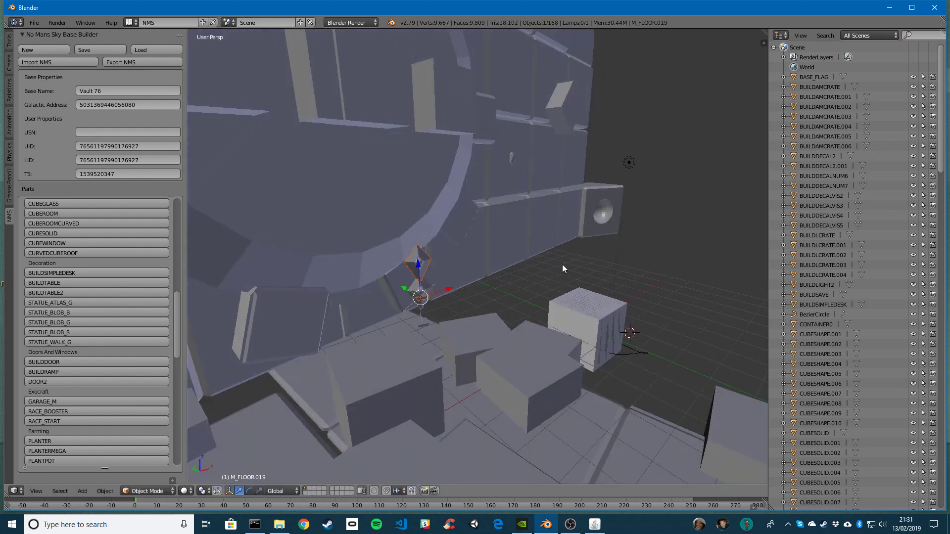
pyautogui.press('x')
pyautogui.click(526, 270)
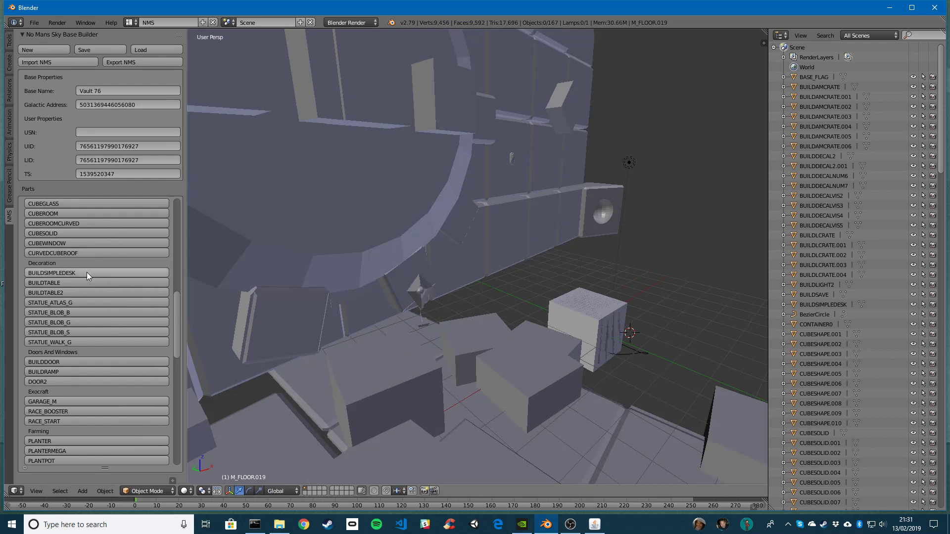
# Add a STATUE_BLOB_G decoration part, raise it in front of the vault wall beside the round door and rotate it
pyautogui.click(78, 322)
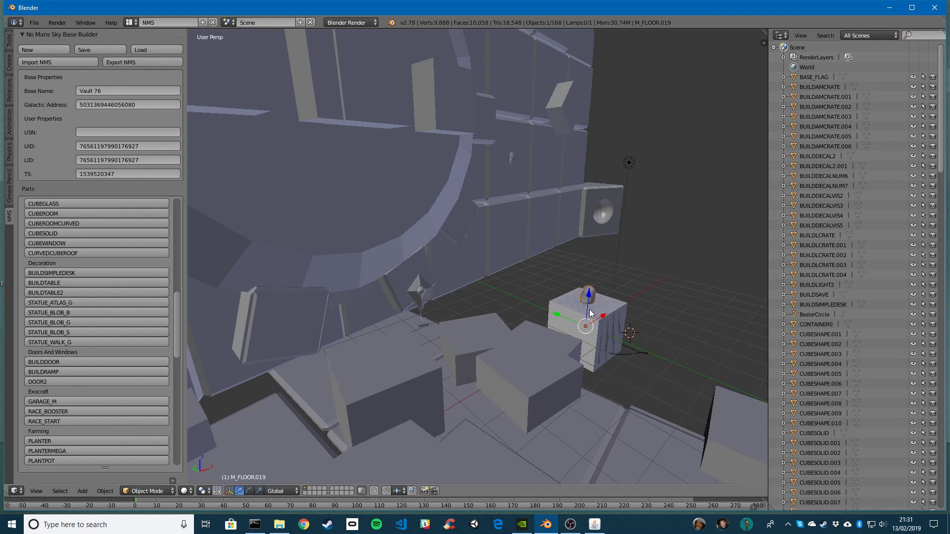
pyautogui.moveTo(586, 305); pyautogui.dragTo(606, 192)
pyautogui.press('e')
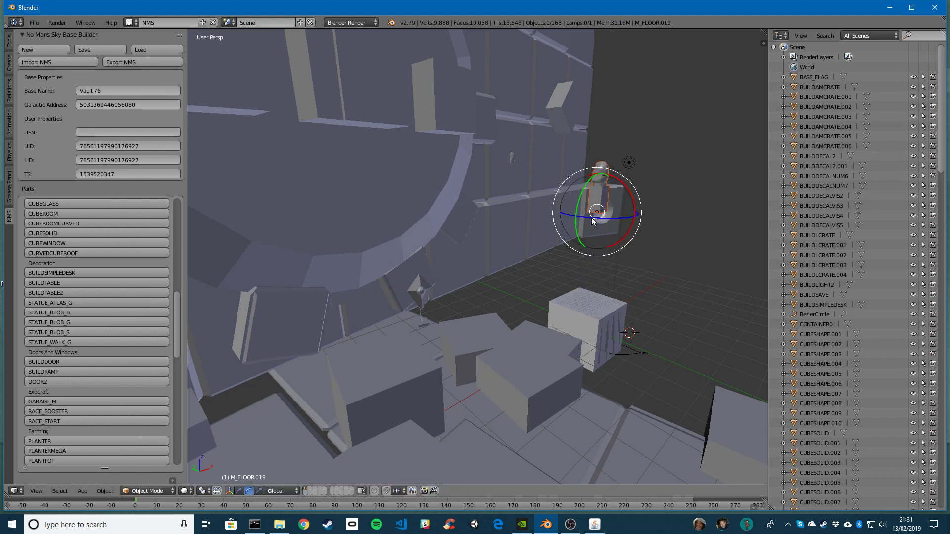
pyautogui.press('KP_Decimal')
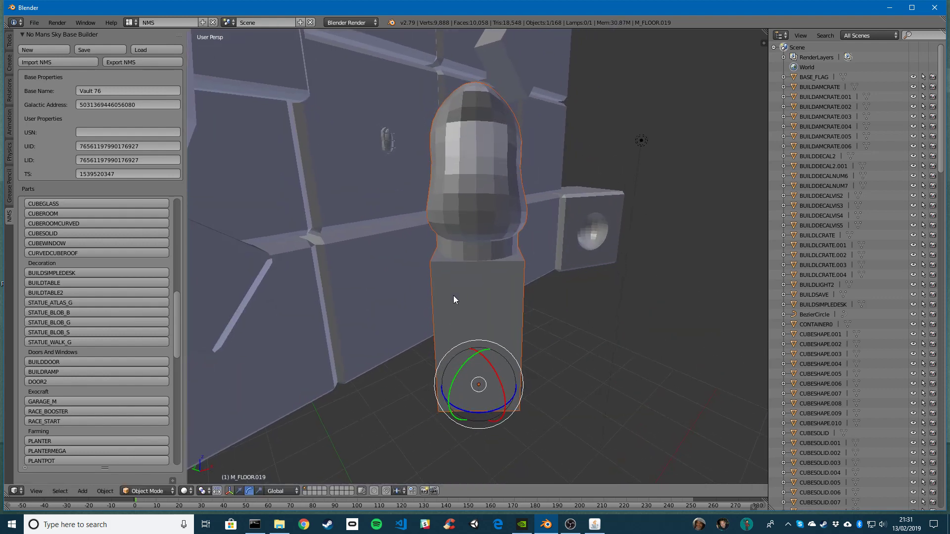
pyautogui.scroll(-4, 454, 296)
pyautogui.moveTo(637, 453); pyautogui.dragTo(502, 346, button='middle')
pyautogui.moveTo(494, 336); pyautogui.dragTo(523, 325)
pyautogui.moveTo(523, 325); pyautogui.dragTo(521, 351, button='middle')
# Duplicate the blob statue twice in place and rotate the copies around its base so they fan outwards from the upright one
pyautogui.hotkey('shift', 'd')
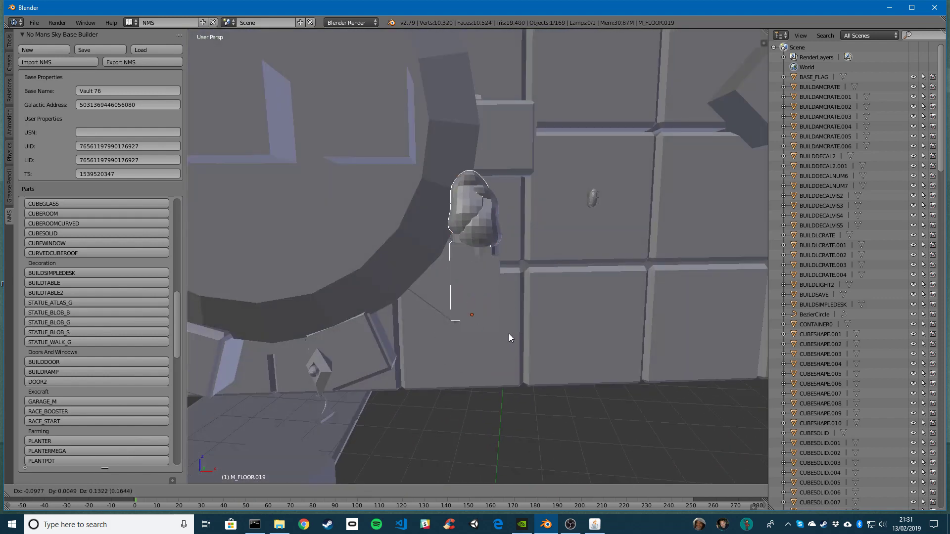
pyautogui.click(519, 350)
pyautogui.press('r')
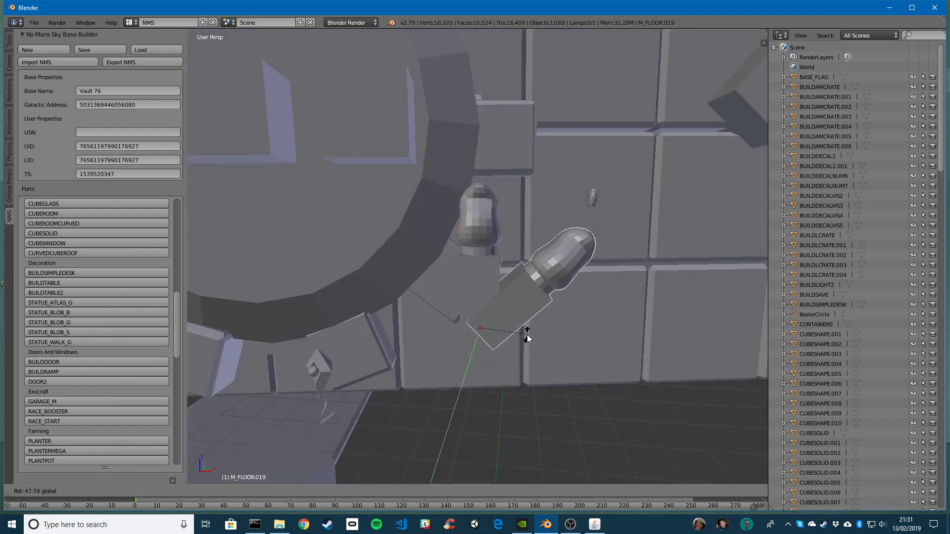
pyautogui.moveTo(527, 334); pyautogui.dragTo(518, 353)
pyautogui.hotkey('shift', 'd')
pyautogui.click(522, 337)
pyautogui.keyDown('shift'); pyautogui.moveTo(518, 352); pyautogui.dragTo(510, 298, button='middle'); pyautogui.keyUp('shift')
# Make two more copies of the blob statue, rotated around the shared base to continue the fan downwards
pyautogui.hotkey('shift', 'd')
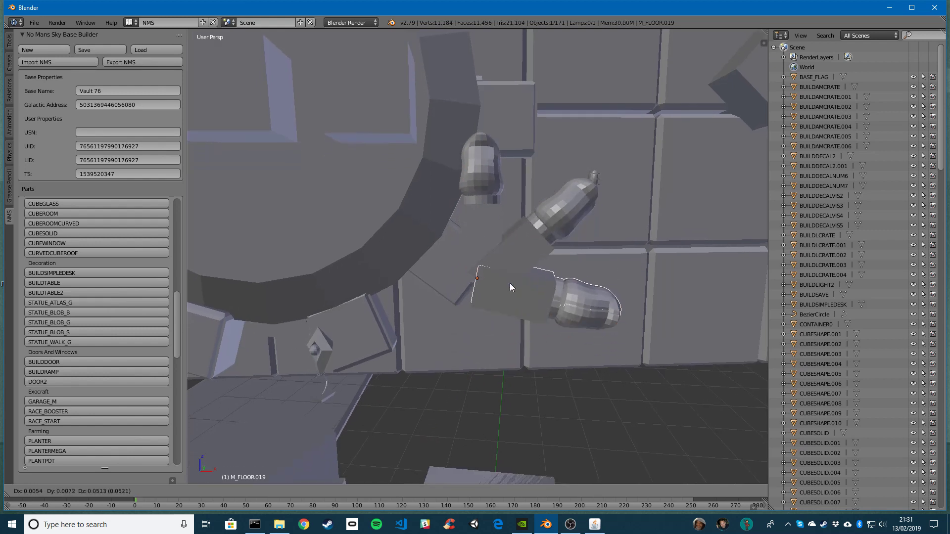
pyautogui.click(510, 283)
pyautogui.moveTo(512, 277); pyautogui.dragTo(514, 312)
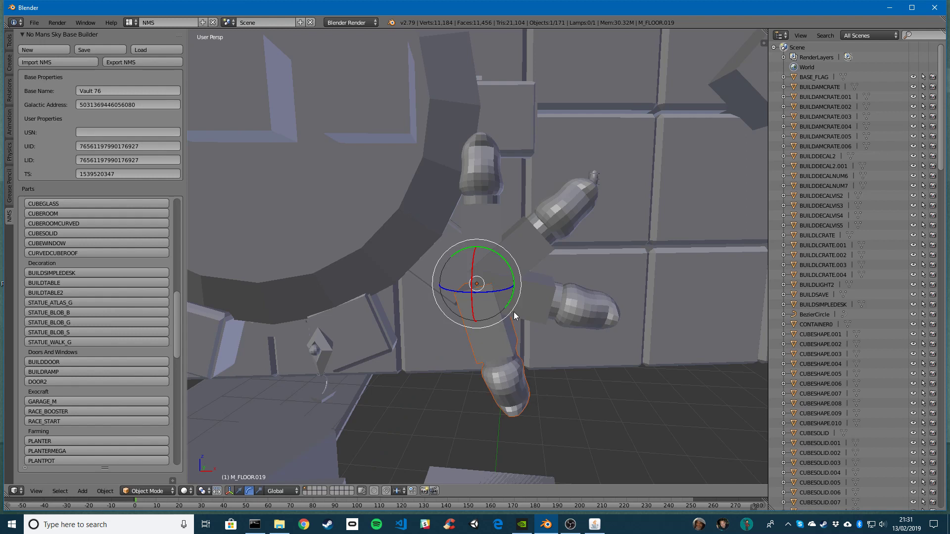
pyautogui.hotkey('shift', 'd')
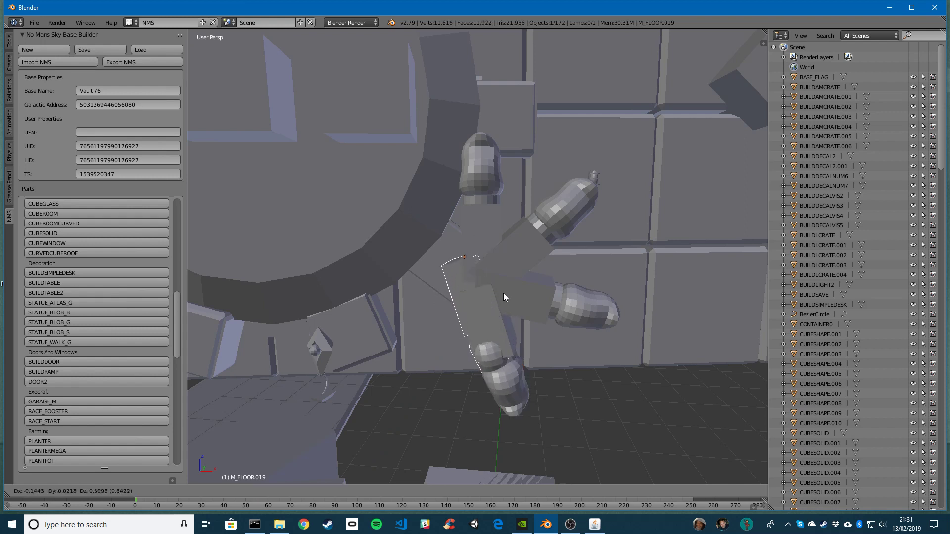
pyautogui.click(512, 311)
pyautogui.moveTo(509, 280); pyautogui.dragTo(509, 311)
# Close the ring of blob statues with two further rotated copies on the side facing the vault door
pyautogui.hotkey('shift', 'd')
pyautogui.click(503, 278)
pyautogui.moveTo(509, 311); pyautogui.dragTo(503, 278, button='middle')
pyautogui.moveTo(503, 262); pyautogui.dragTo(499, 251)
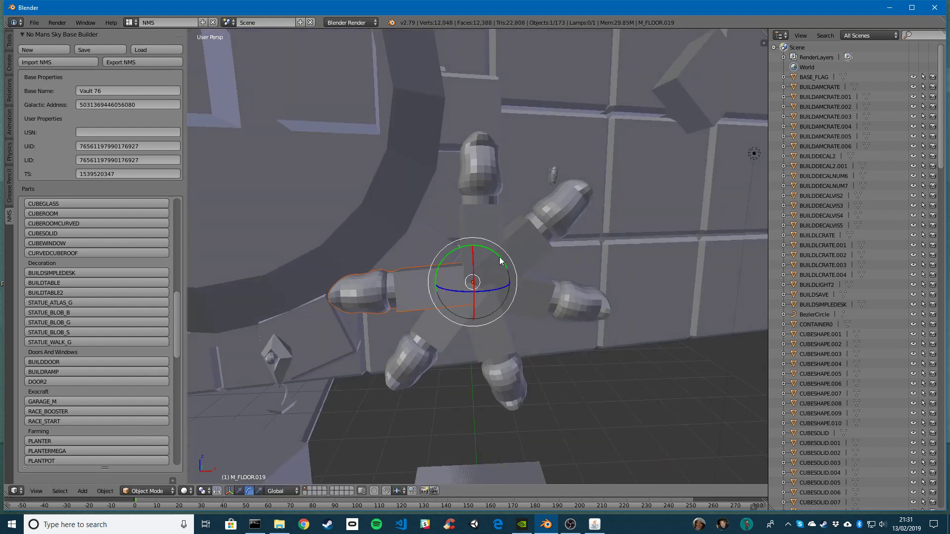
pyautogui.hotkey('shift', 'd')
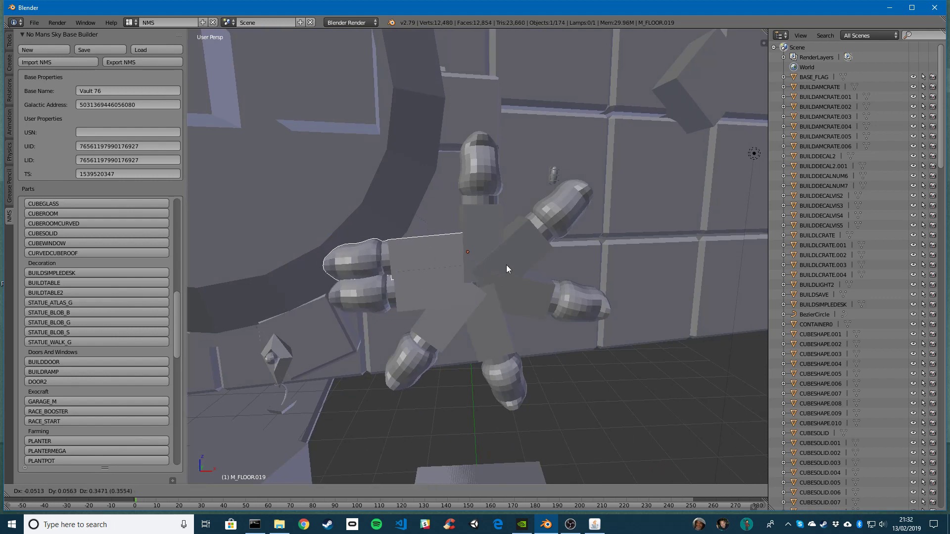
pyautogui.click(506, 265)
pyautogui.moveTo(493, 228); pyautogui.dragTo(502, 256)
pyautogui.keyDown('shift'); pyautogui.moveTo(451, 304); pyautogui.dragTo(471, 297, button='middle'); pyautogui.keyUp('shift')
pyautogui.scroll(-3, 375, 375)
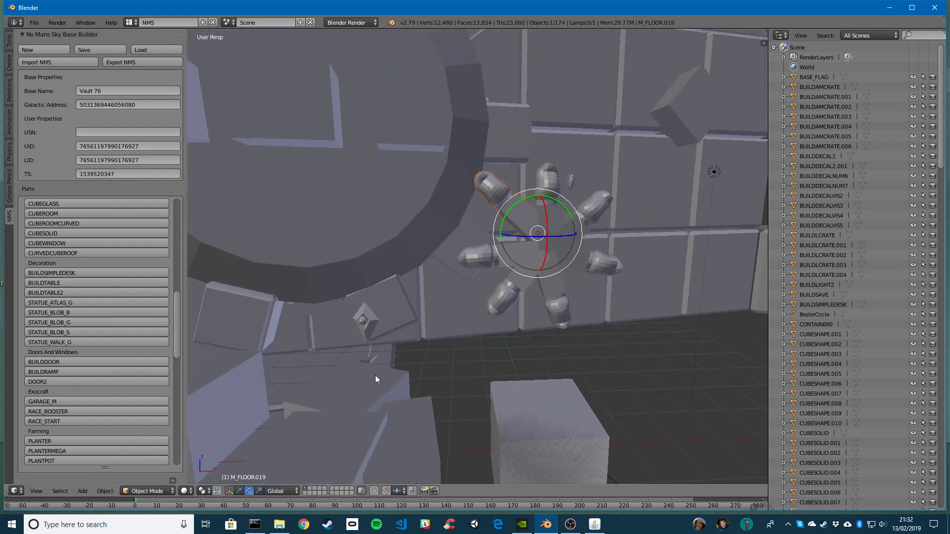
# Select individual boxes and walls around the walkway and check in the outliner which part each one is
pyautogui.moveTo(375, 375); pyautogui.dragTo(501, 328, button='middle')
pyautogui.rightClick(443, 312)
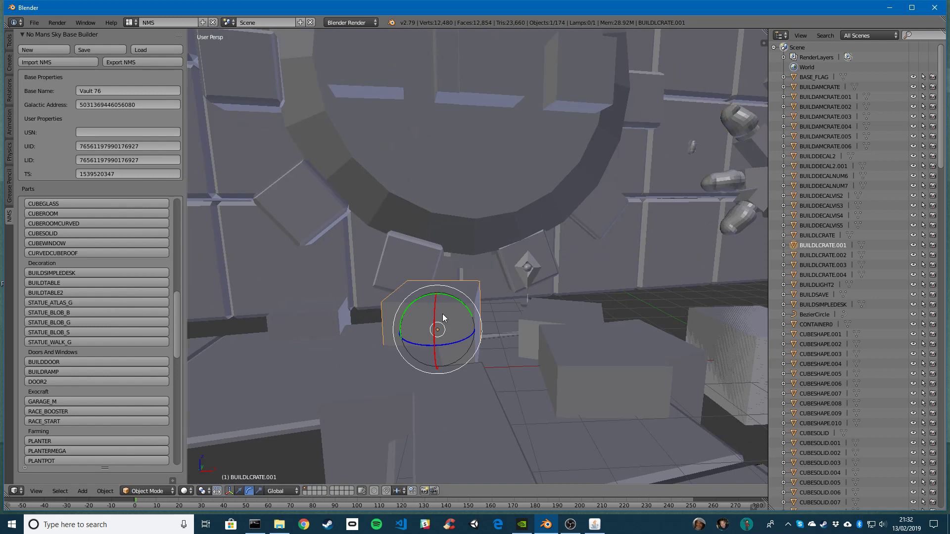
pyautogui.rightClick(342, 308)
pyautogui.keyDown('shift'); pyautogui.moveTo(412, 316); pyautogui.dragTo(430, 323, button='middle'); pyautogui.keyUp('shift')
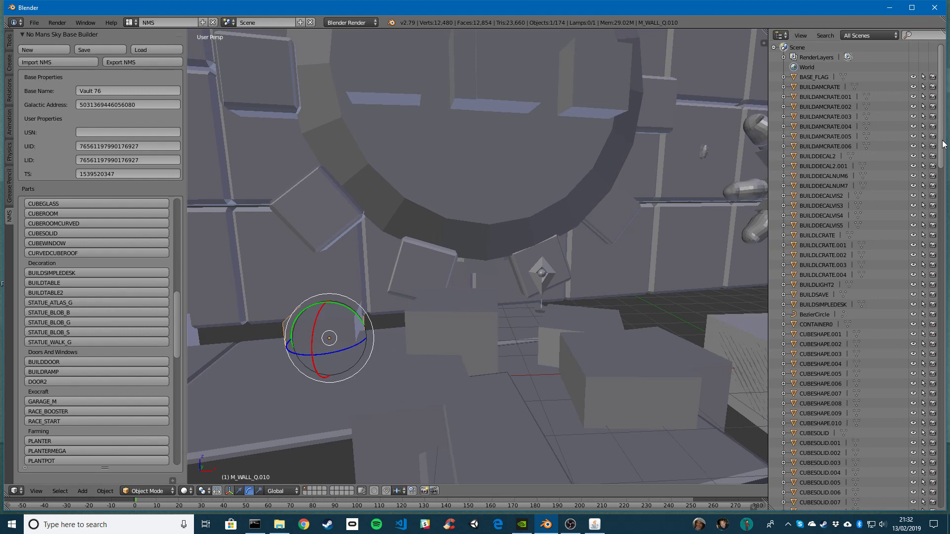
pyautogui.moveTo(943, 143); pyautogui.dragTo(945, 461)
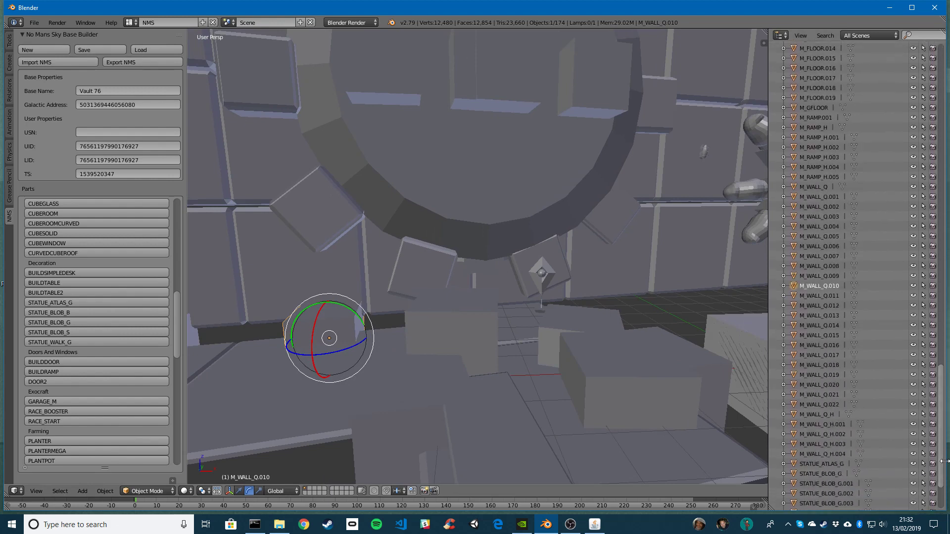
pyautogui.scroll(10, 856, 340)
pyautogui.rightClick(579, 357)
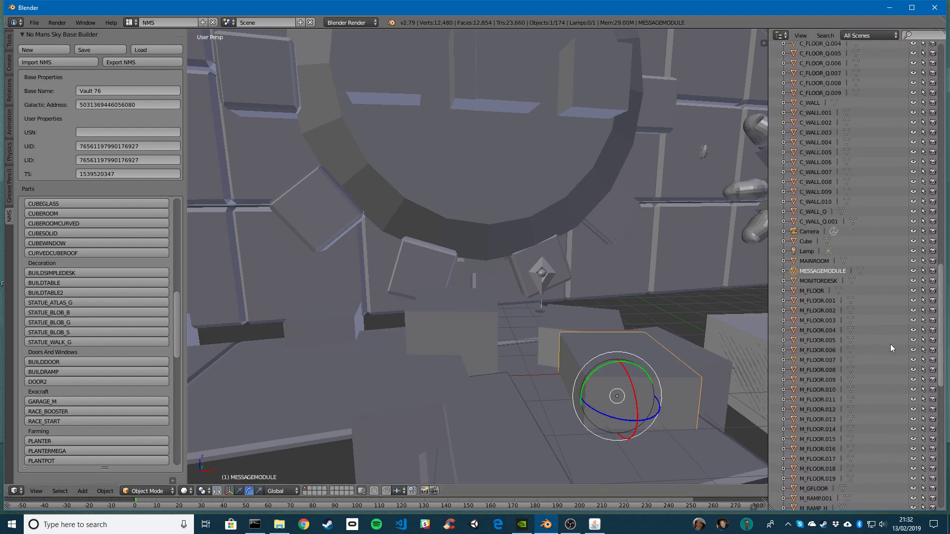
pyautogui.keyDown('shift'); pyautogui.moveTo(576, 350); pyautogui.dragTo(404, 289, button='middle'); pyautogui.keyUp('shift')
pyautogui.scroll(-3, 471, 258)
pyautogui.rightClick(404, 288)
pyautogui.scroll(-10, 866, 328)
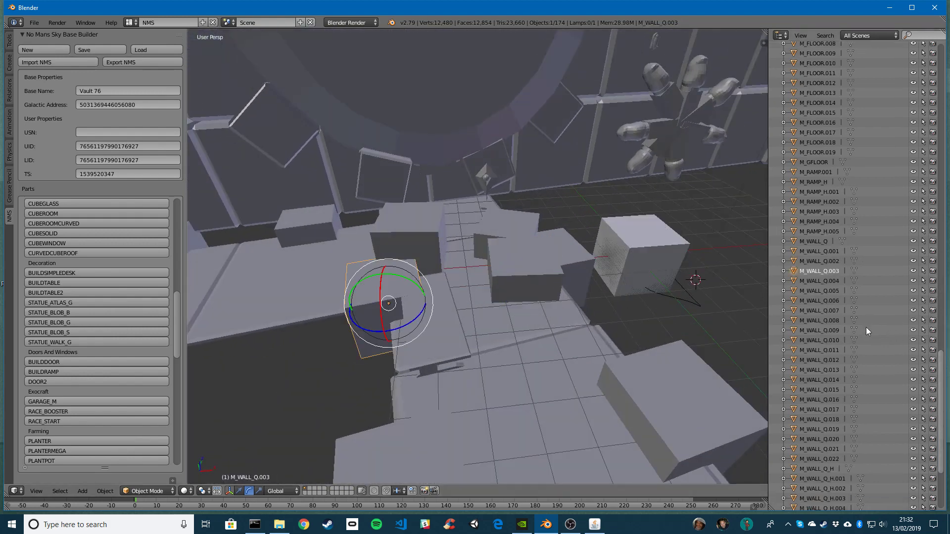
pyautogui.rightClick(638, 257)
pyautogui.scroll(15, 818, 260)
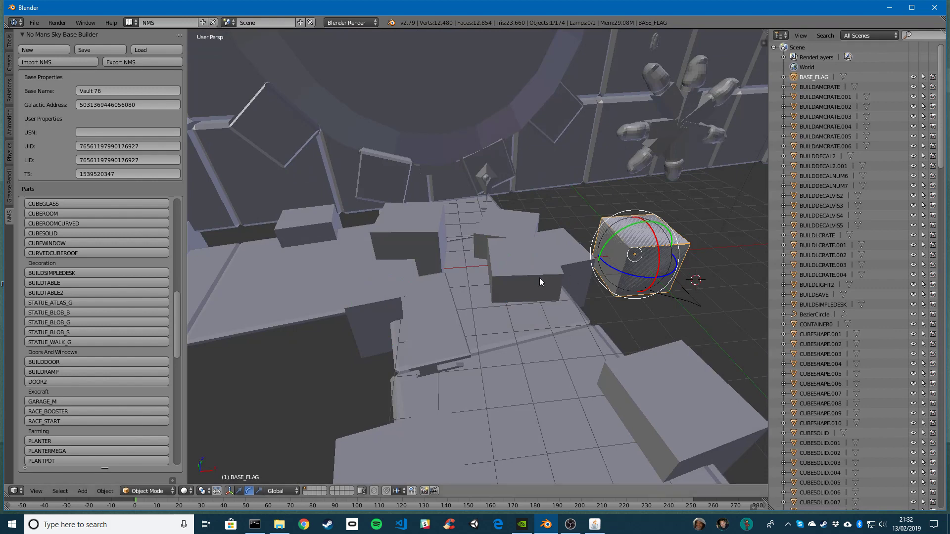
pyautogui.rightClick(568, 250)
pyautogui.press('KP_Decimal')
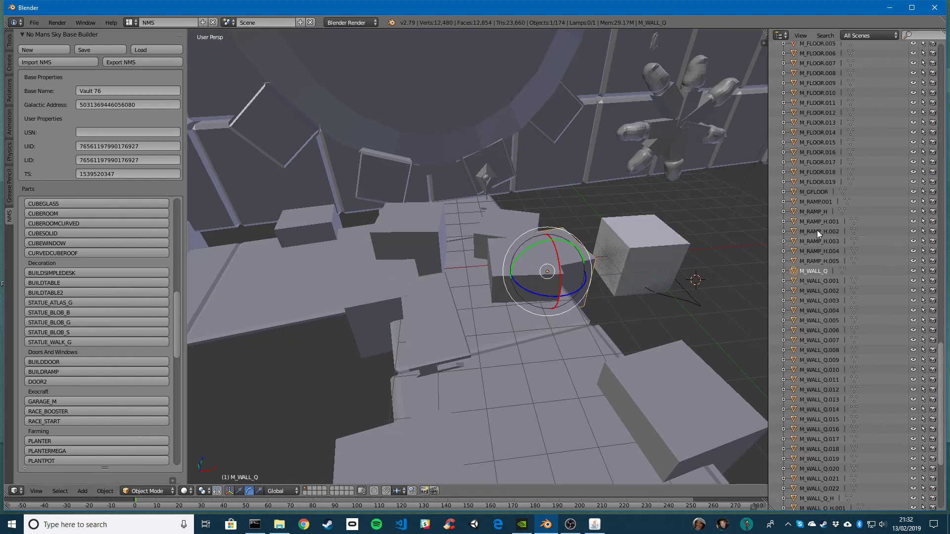
# Duplicate the BUILDLIGHT2 part on the walkway and place the copy beside the original
pyautogui.rightClick(494, 224)
pyautogui.press('KP_Decimal')
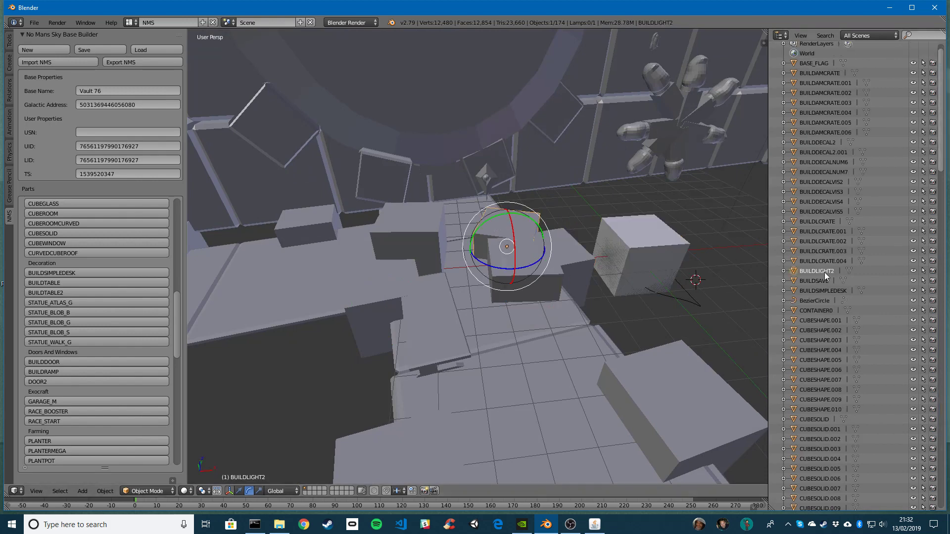
pyautogui.keyDown('shift'); pyautogui.moveTo(536, 229); pyautogui.dragTo(578, 272, button='middle'); pyautogui.keyUp('shift')
pyautogui.press('w')
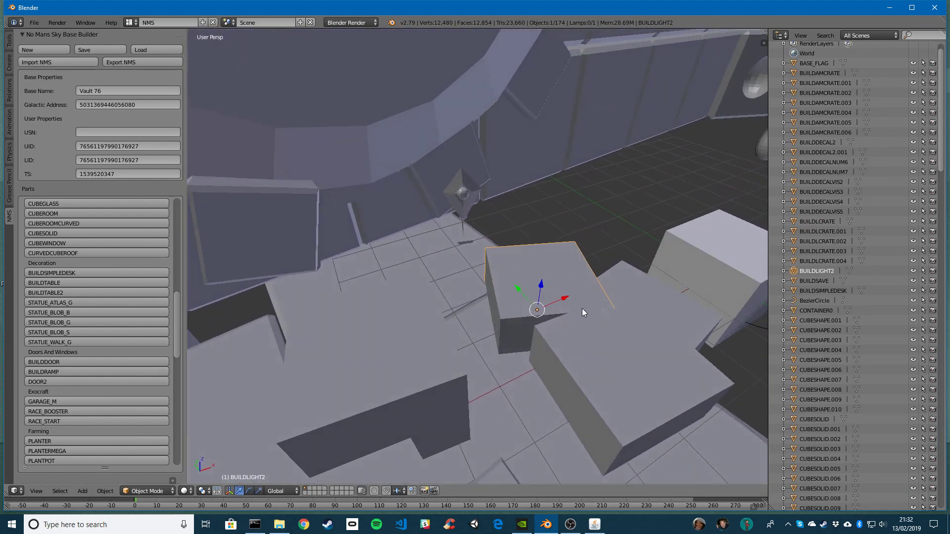
pyautogui.moveTo(582, 312); pyautogui.dragTo(518, 325, button='middle')
pyautogui.hotkey('shift', 'd')
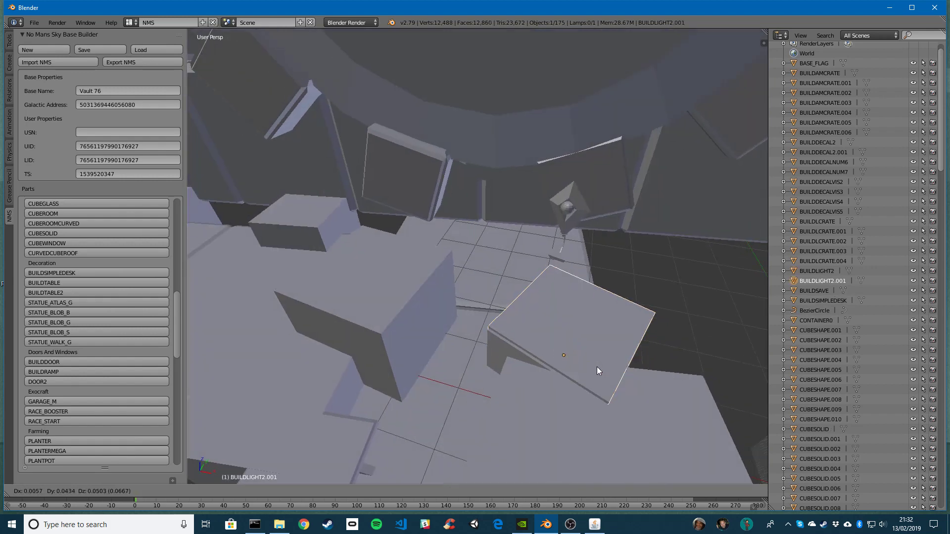
pyautogui.click(510, 342)
# Rotate the BUILDLIGHT2 copy around its vertical axis and tilt it to a different angle from the original
pyautogui.press('e')
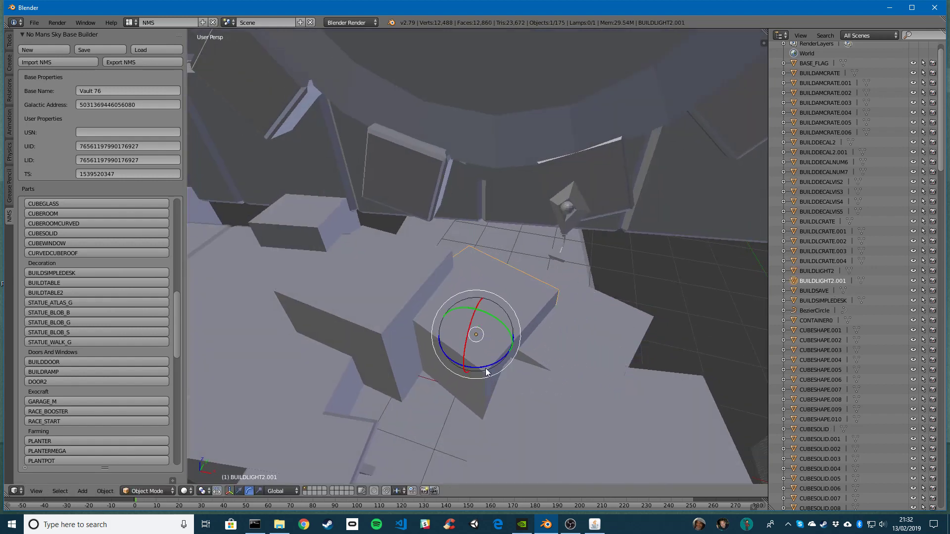
pyautogui.moveTo(486, 367); pyautogui.dragTo(509, 354)
pyautogui.moveTo(509, 353); pyautogui.dragTo(497, 322, button='middle')
pyautogui.moveTo(496, 322); pyautogui.dragTo(453, 336)
pyautogui.moveTo(452, 336)
pyautogui.mouseDown(button='middle')
pyautogui.moveTo(525, 335)
pyautogui.moveTo(462, 352)
pyautogui.mouseUp(button='middle')
pyautogui.press('r')
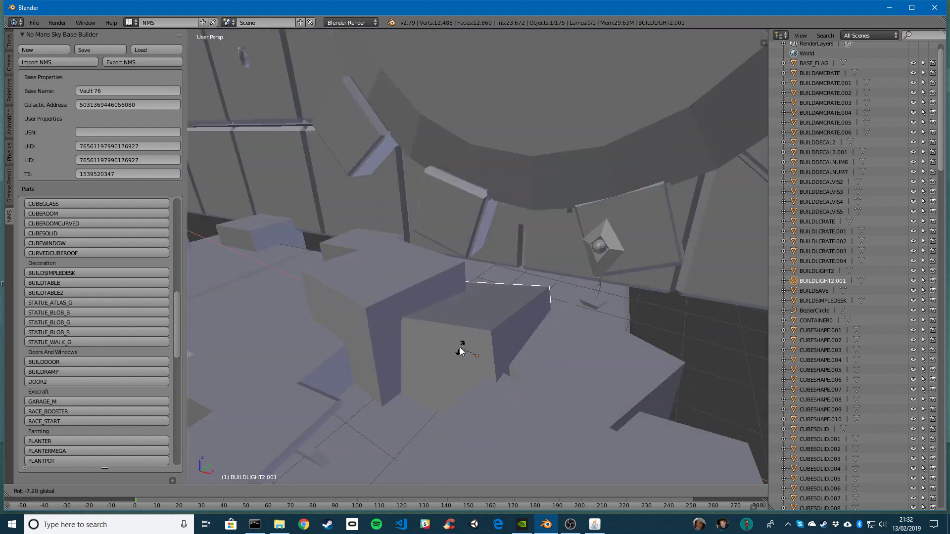
pyautogui.click(463, 351)
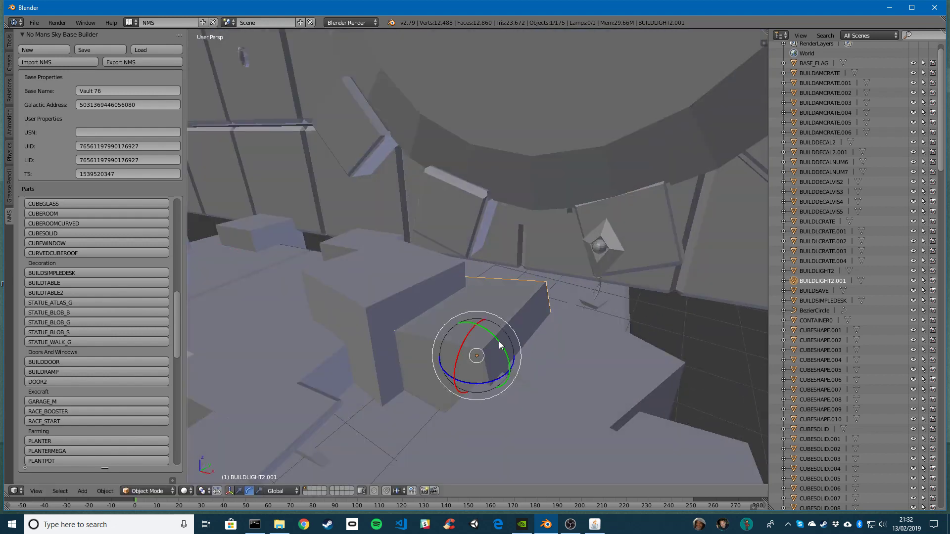
pyautogui.moveTo(498, 340); pyautogui.dragTo(495, 346)
pyautogui.moveTo(494, 346); pyautogui.dragTo(513, 306, button='middle')
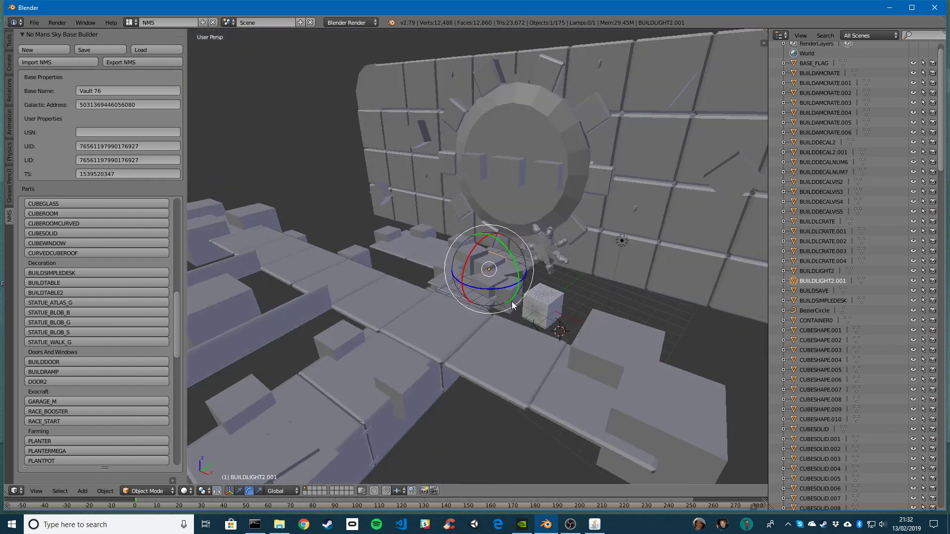
# Export the extended Vault 76 base to the NMS format
pyautogui.scroll(-5, 513, 306)
pyautogui.moveTo(477, 335); pyautogui.dragTo(423, 279, button='middle')
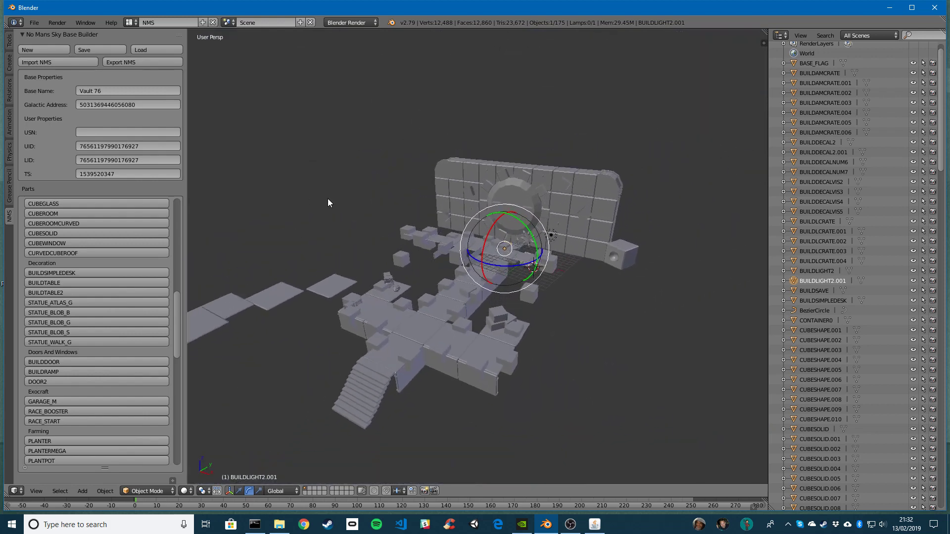
pyautogui.click(124, 62)
# Switch to the save editor's JSON Editor and replace all JSON of the Vault 76 entry [5] under PersistentPlayerBases with the exported base data
pyautogui.click(594, 524)
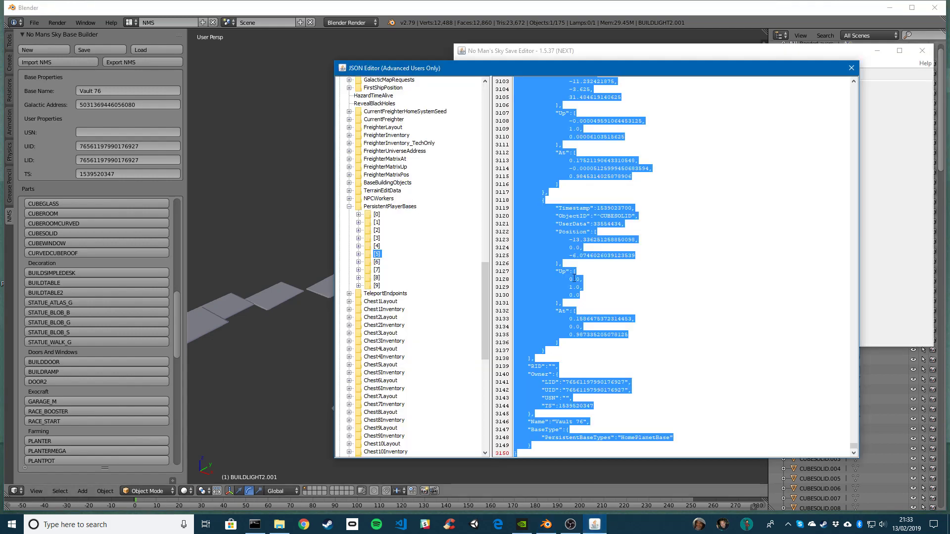
pyautogui.click(292, 142)
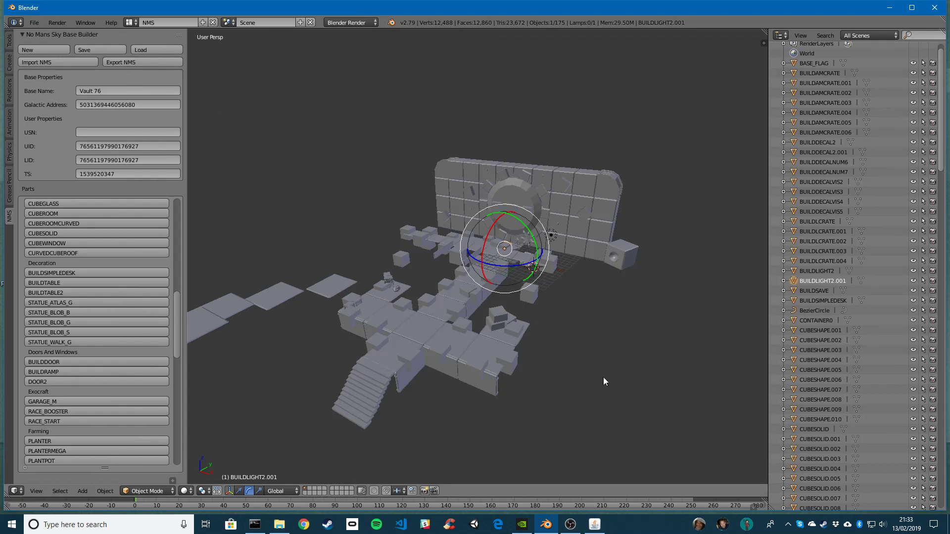
pyautogui.click(594, 524)
pyautogui.click(559, 20)
pyautogui.click(595, 524)
pyautogui.click(610, 265)
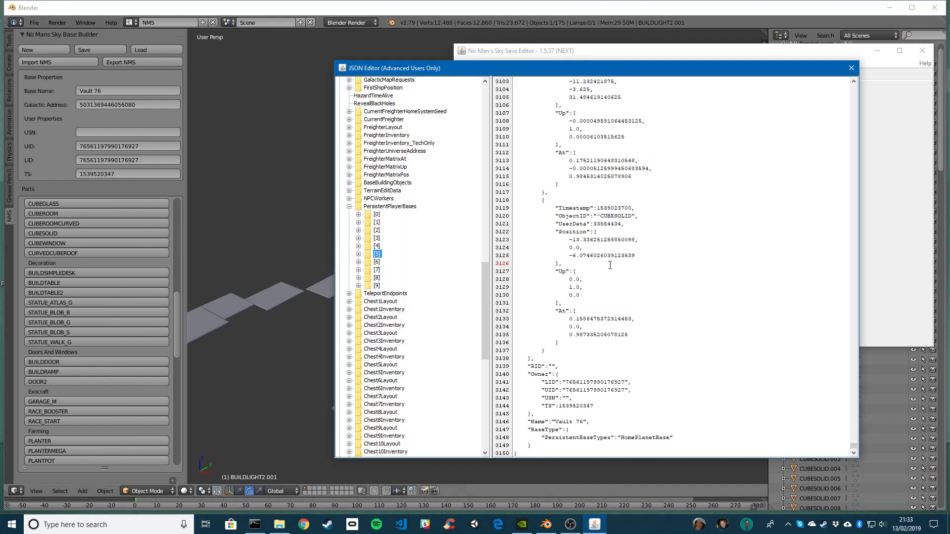
pyautogui.hotkey('ctrl', 'a')
pyautogui.hotkey('ctrl', 'v')
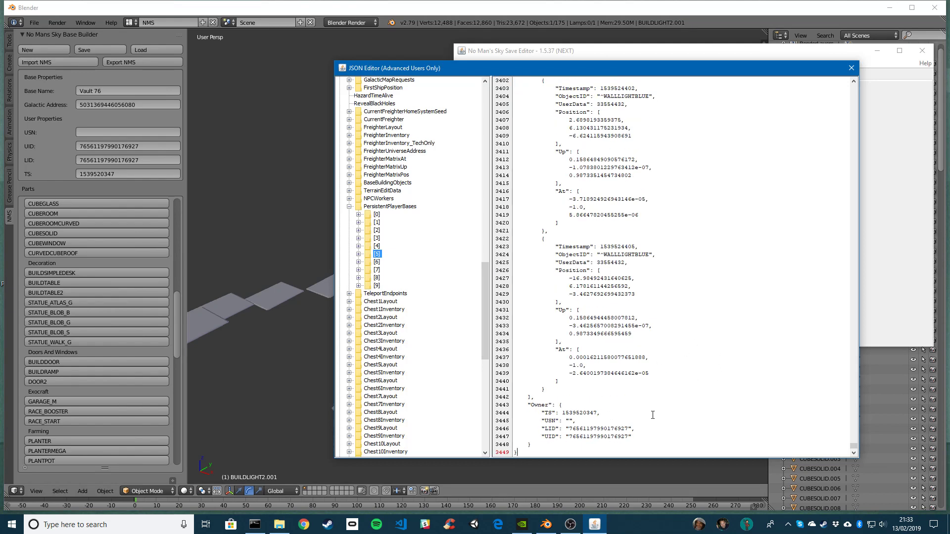
# Review the pasted JSON from its beginning, close the JSON Editor applying the changes, and save them to save6.hg
pyautogui.moveTo(854, 446); pyautogui.dragTo(861, 75)
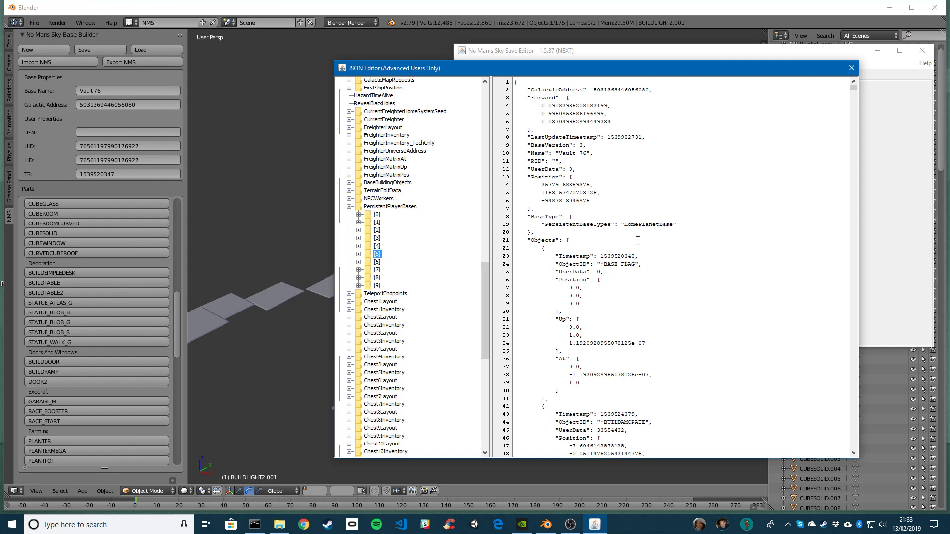
pyautogui.moveTo(854, 87); pyautogui.dragTo(833, 76)
pyautogui.click(852, 68)
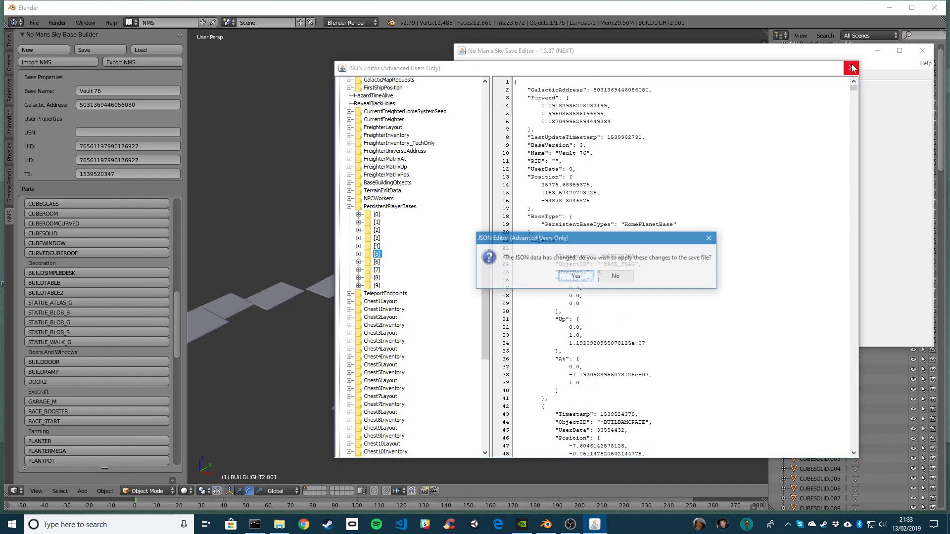
pyautogui.click(576, 277)
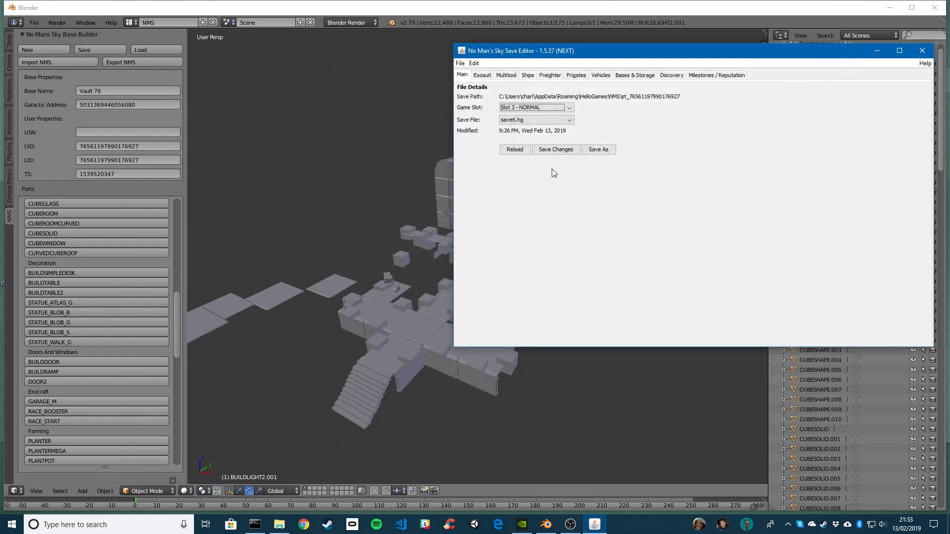
pyautogui.click(557, 150)
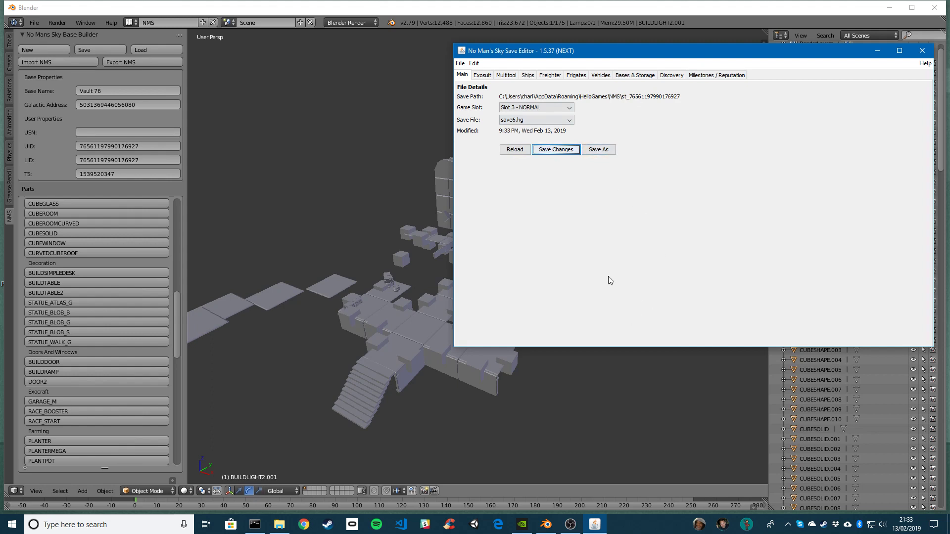
# Launch No Man's Sky from Steam, choose Play Game and load the first Normal save
pyautogui.rightClick(824, 524)
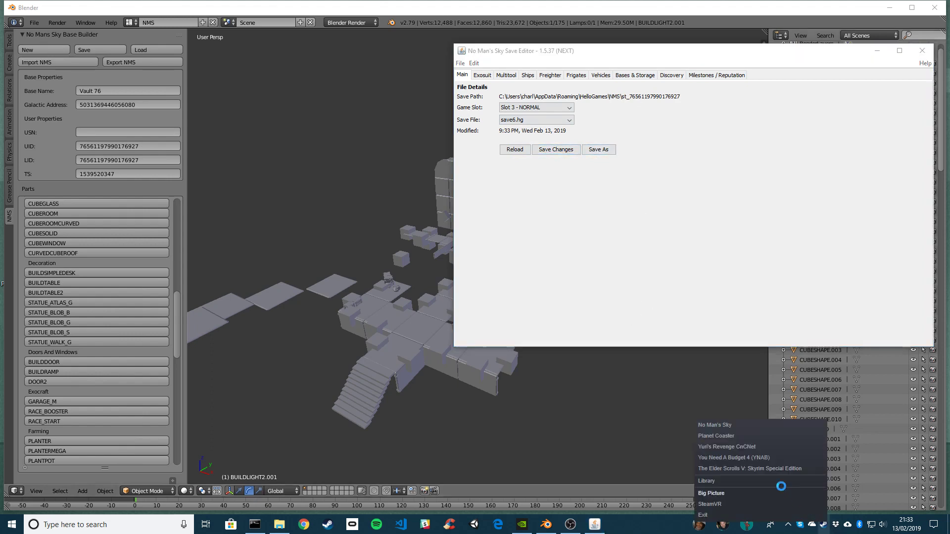
pyautogui.click(732, 427)
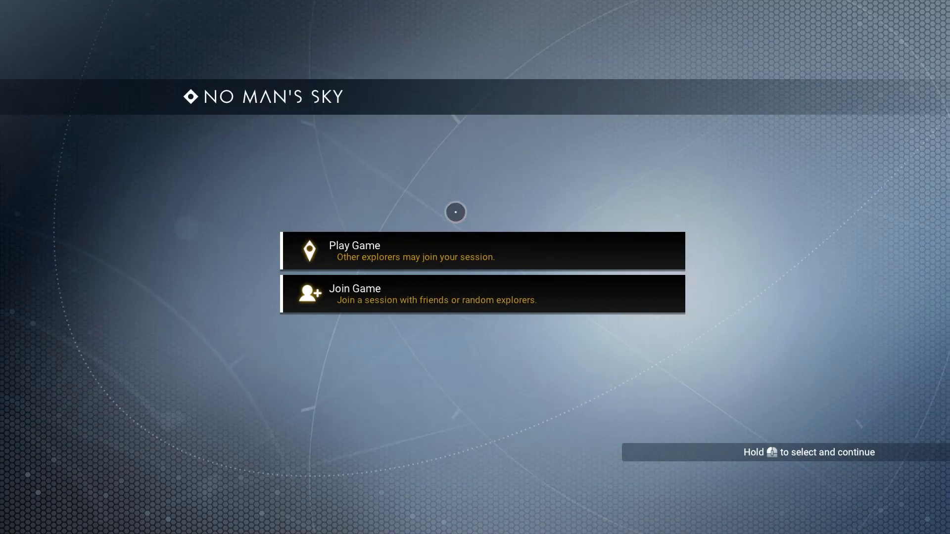
pyautogui.click(453, 249)
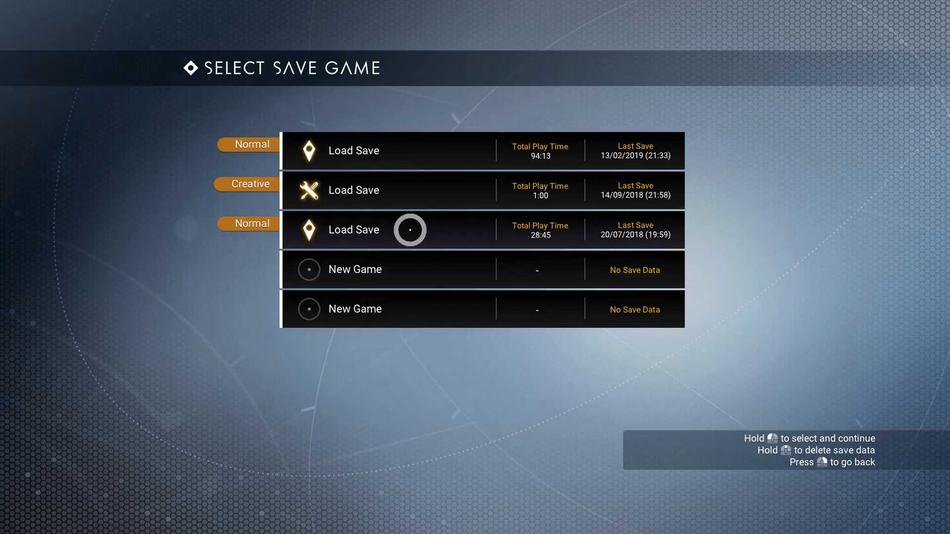
pyautogui.click(440, 158)
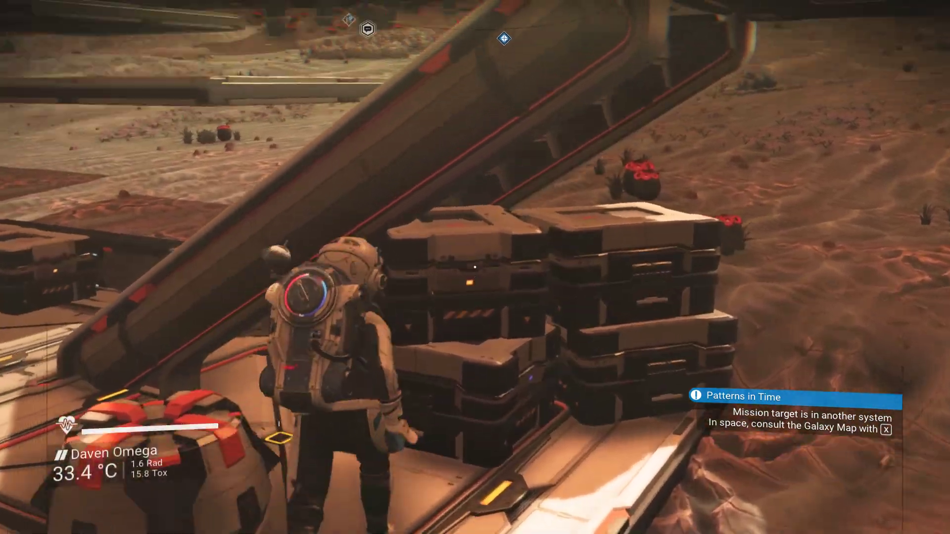
pyautogui.press('w')
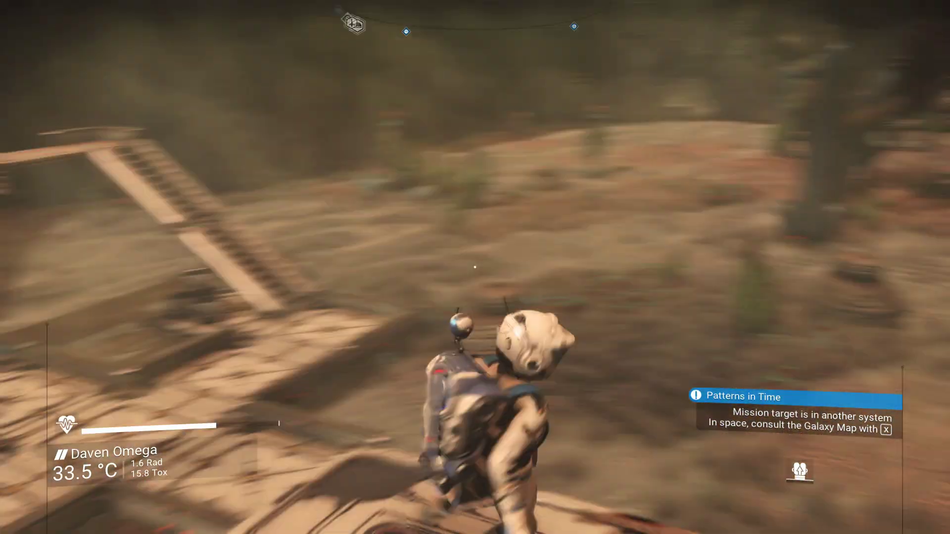
pyautogui.press('space')
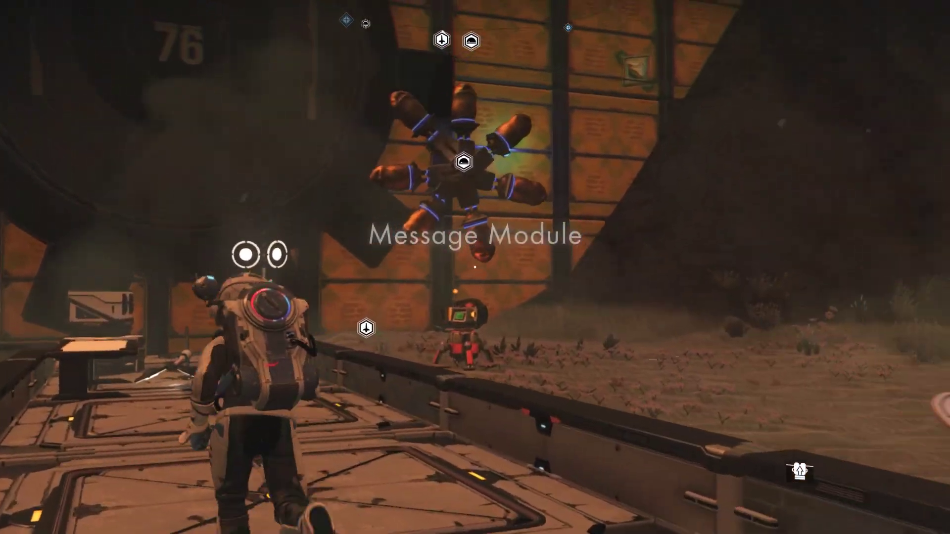
pyautogui.press('w')
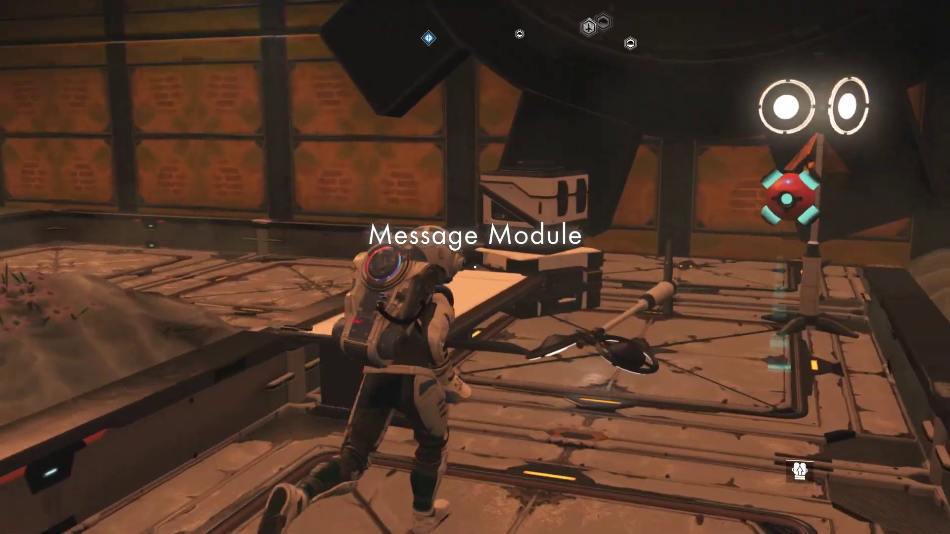
pyautogui.press('d')
pyautogui.press('a')
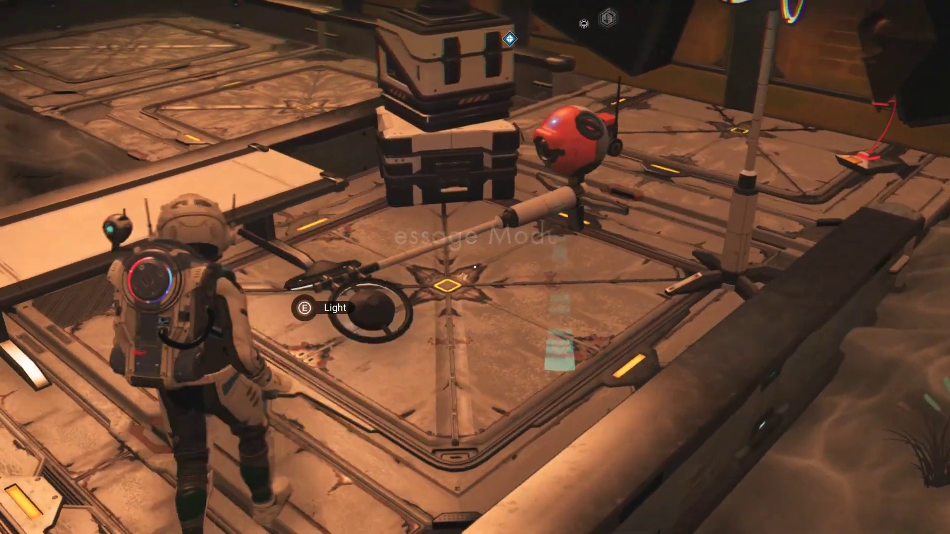
pyautogui.press('d')
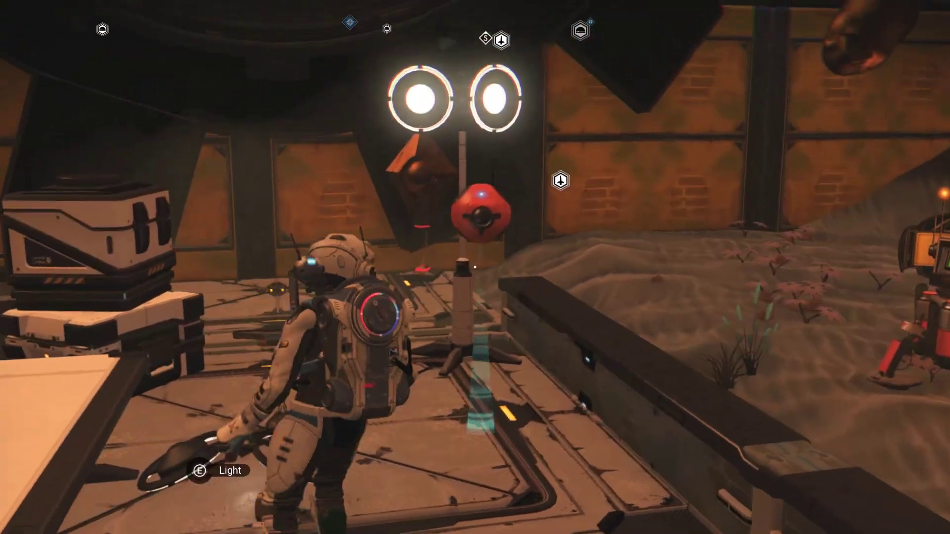
pyautogui.press('a')
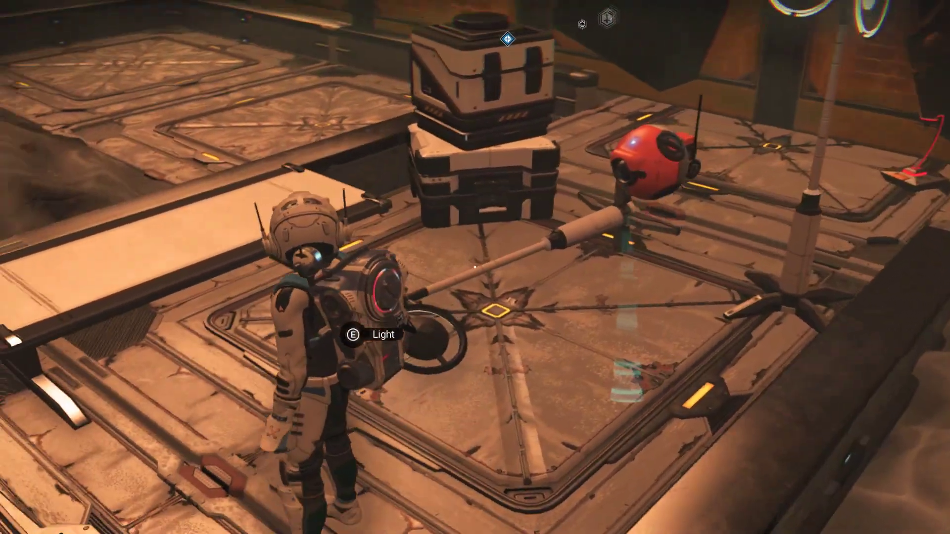
pyautogui.press('w')
pyautogui.press('e')
pyautogui.press('s')
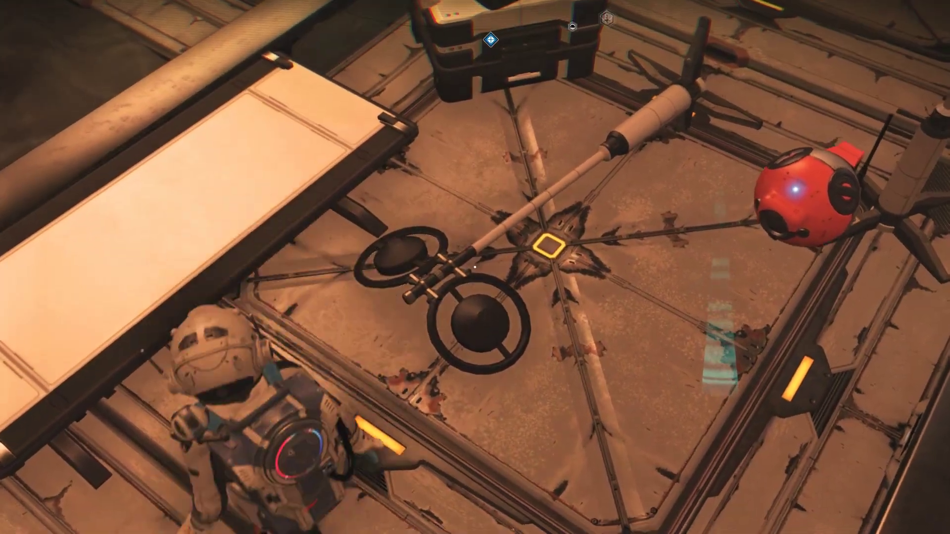
pyautogui.press('a')
pyautogui.press('space')
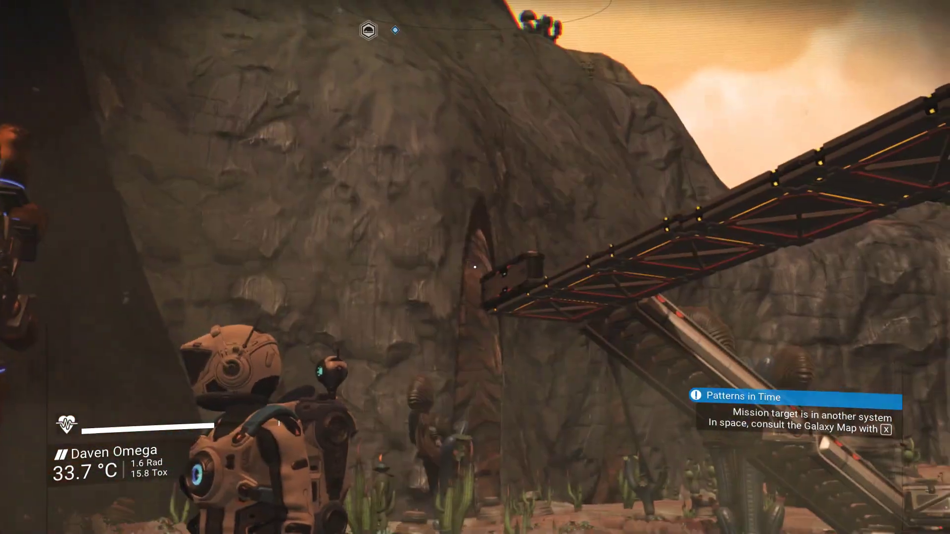
pyautogui.press('d')
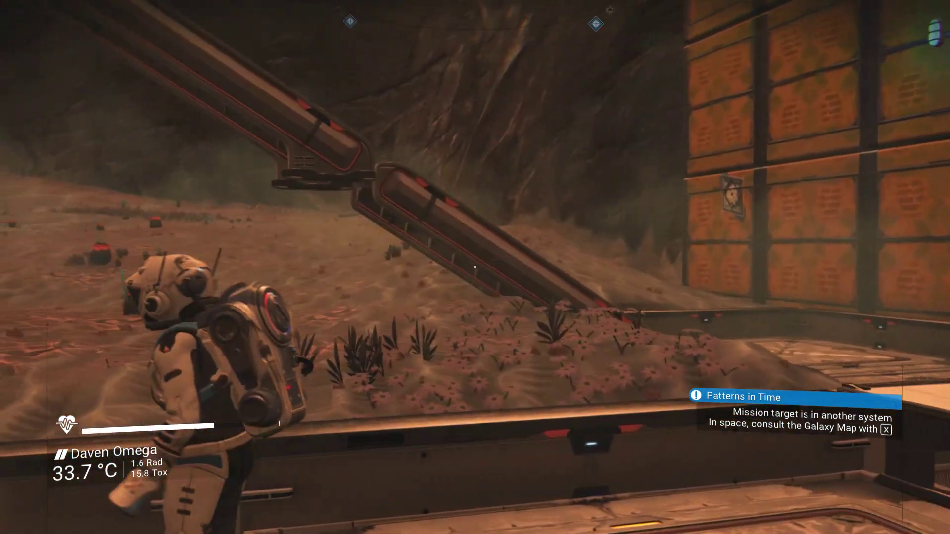
pyautogui.press('w')
pyautogui.press('w')
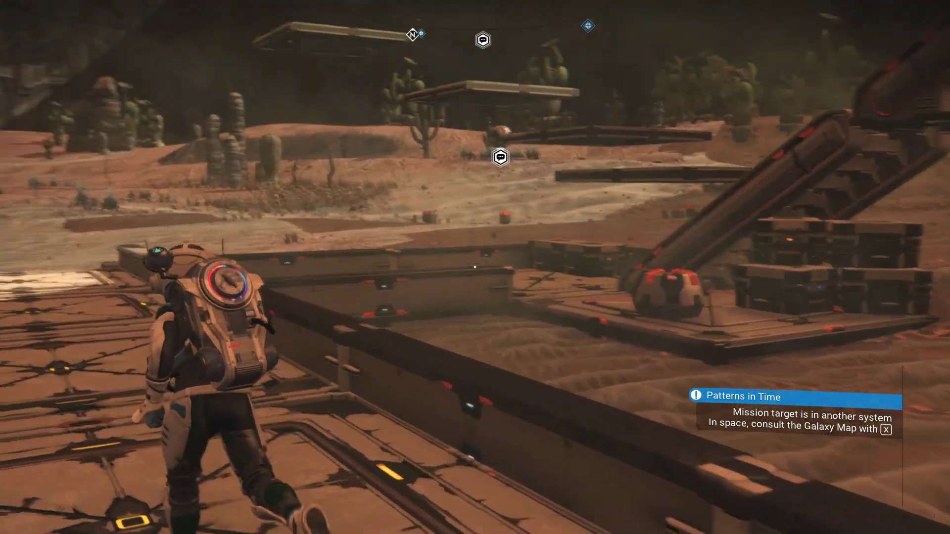
pyautogui.press('w')
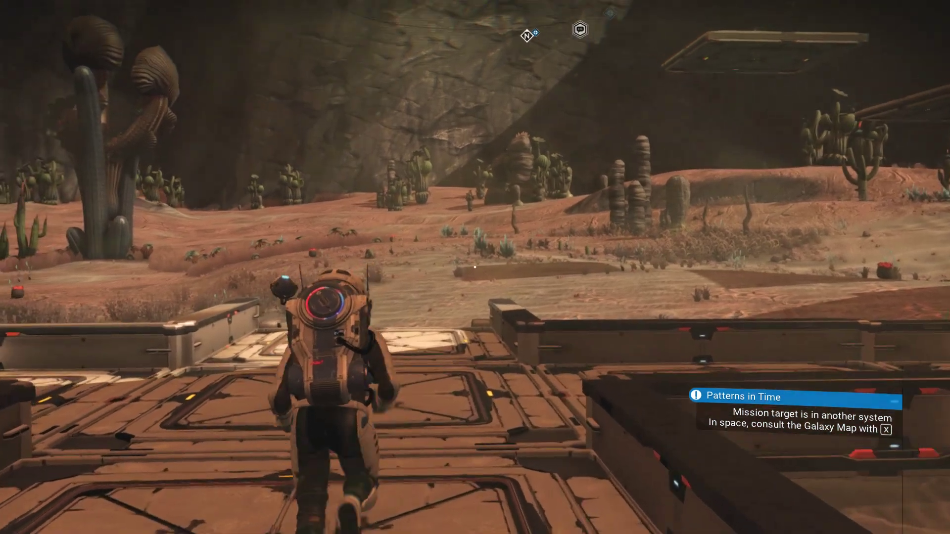
pyautogui.press('w')
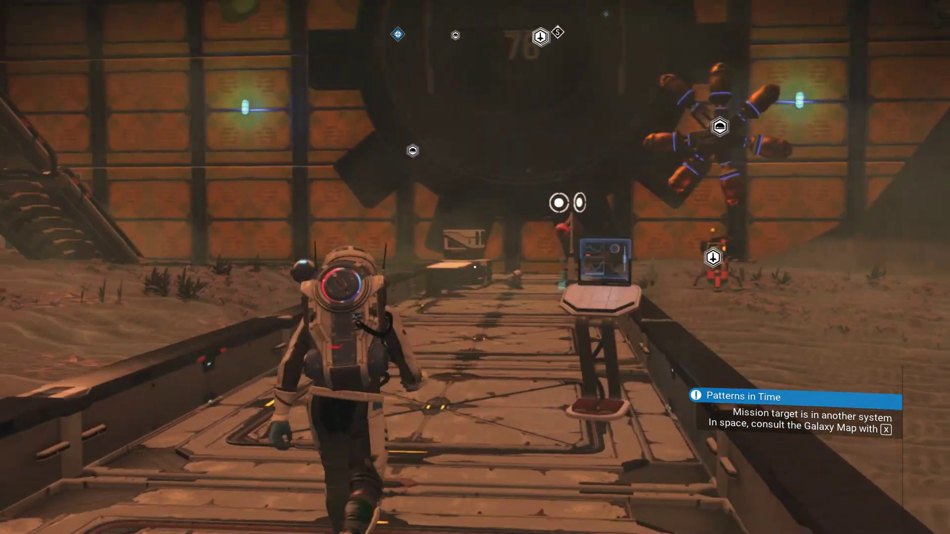
pyautogui.press('w')
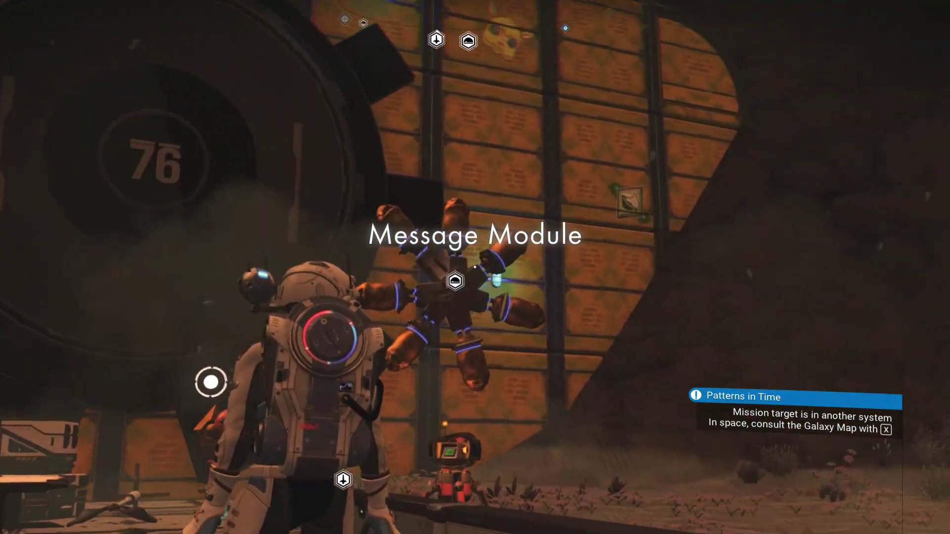
pyautogui.press('w')
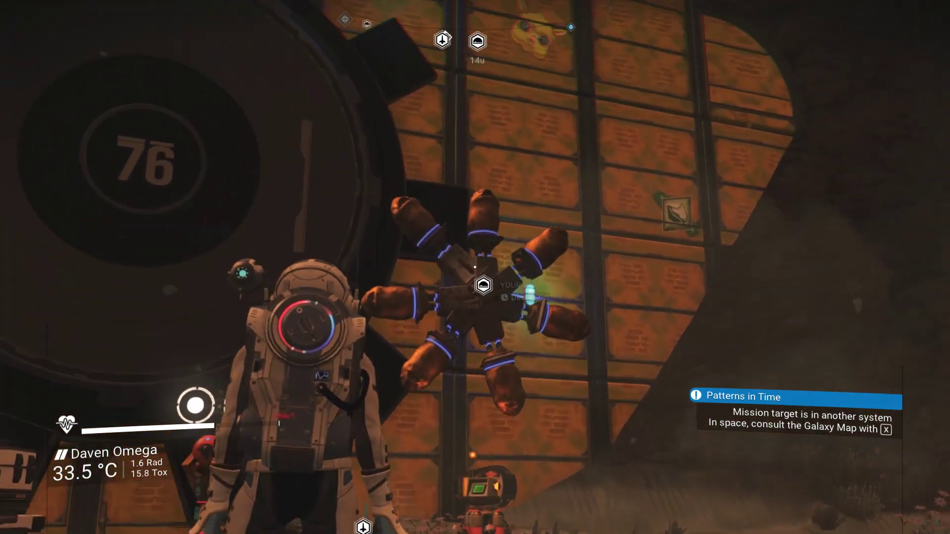
pyautogui.press('w')
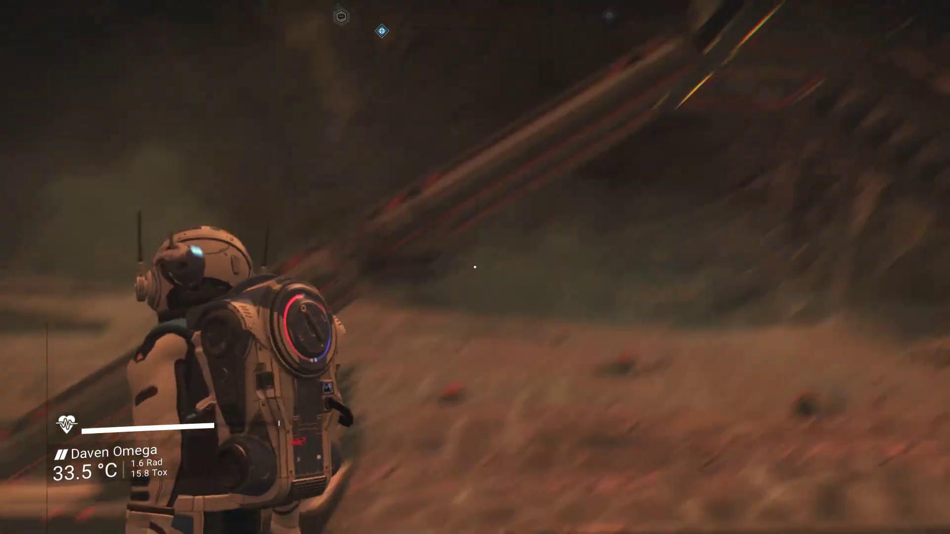
pyautogui.press('w')
pyautogui.press('w')
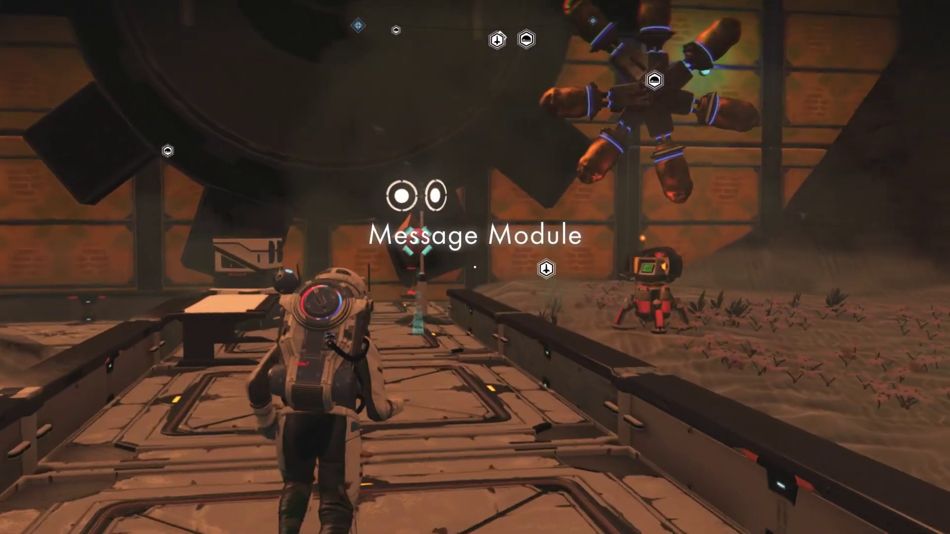